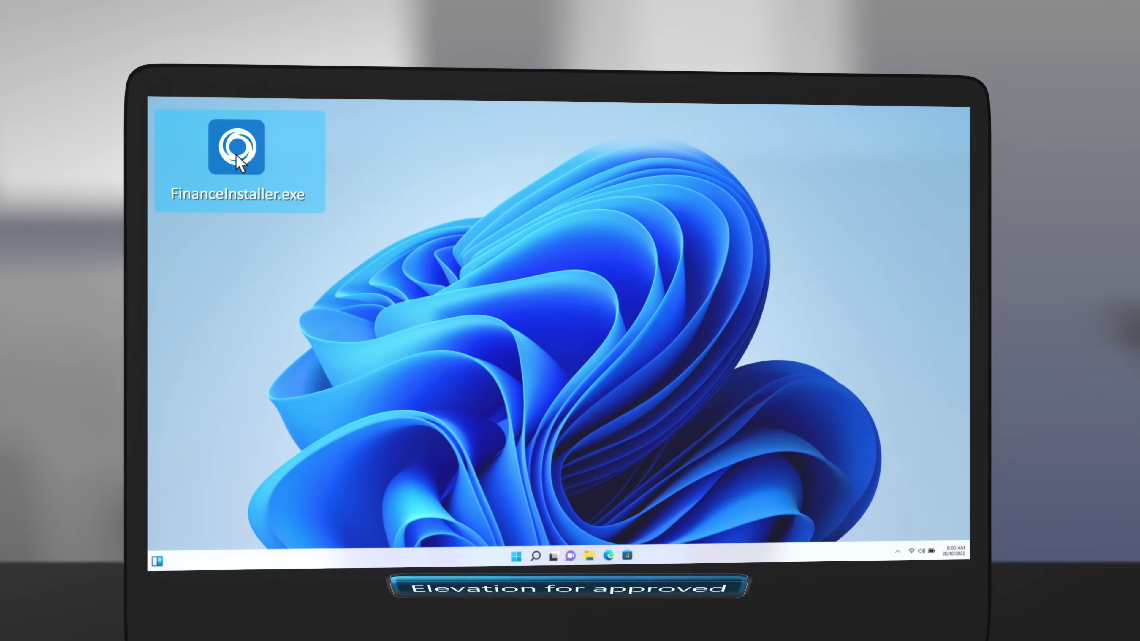
Launch FinanceInstaller.exe from the desktop to bring up its run-as-administrator prompt.
double_click(236, 154)
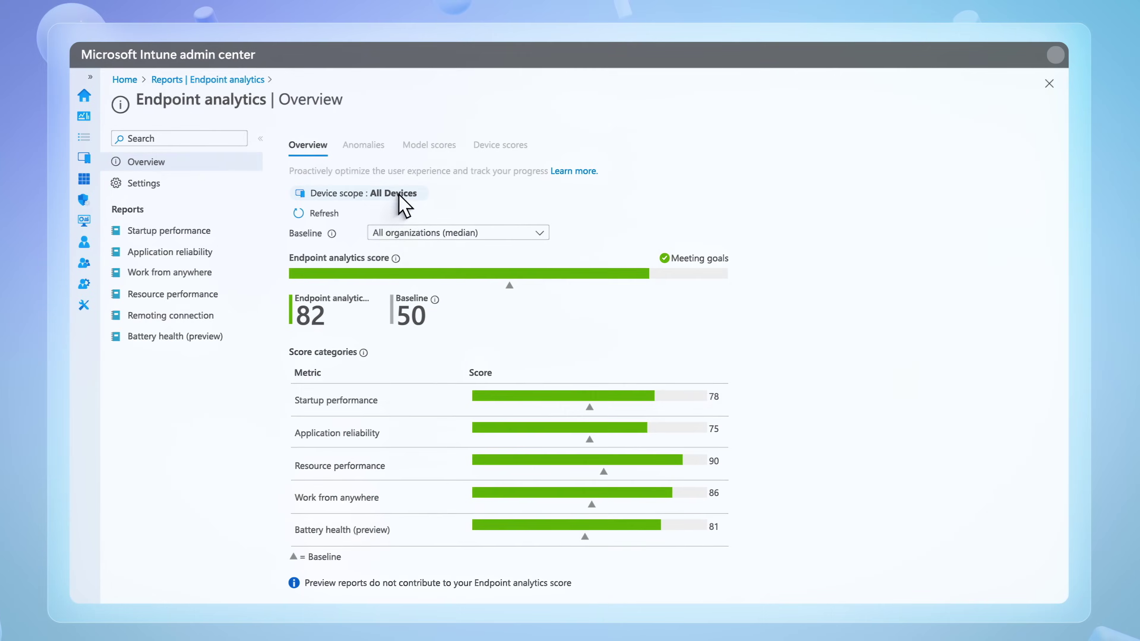
Show the anomalies detected in Endpoint analytics.
click(374, 148)
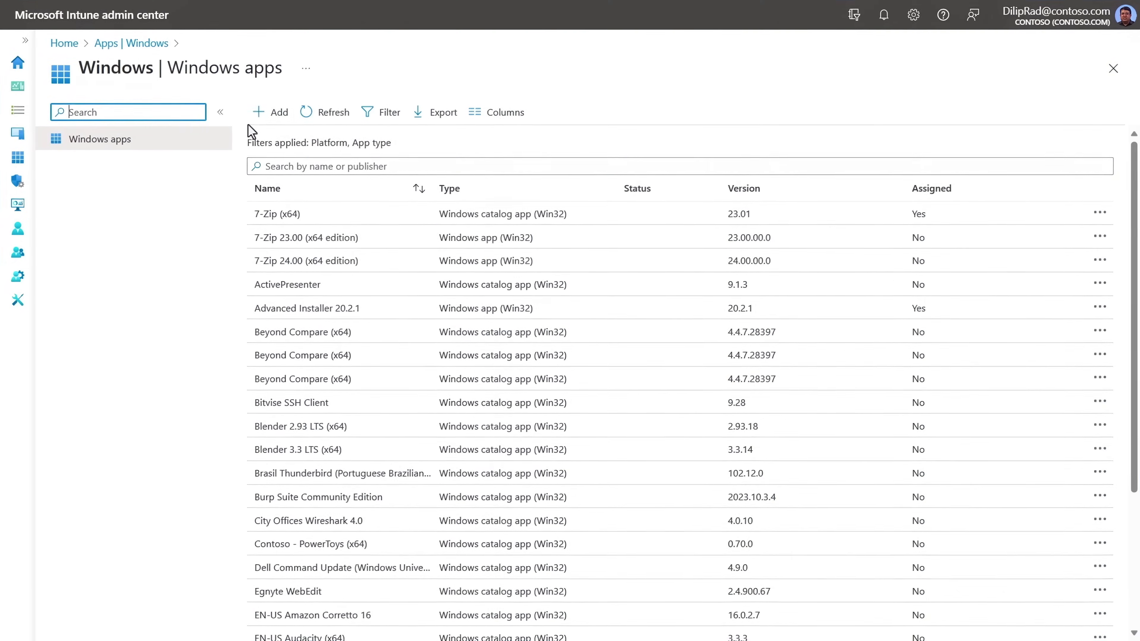
Begin adding Microsoft Azure CLI as an Enterprise App Catalog (Win32) app.
click(259, 113)
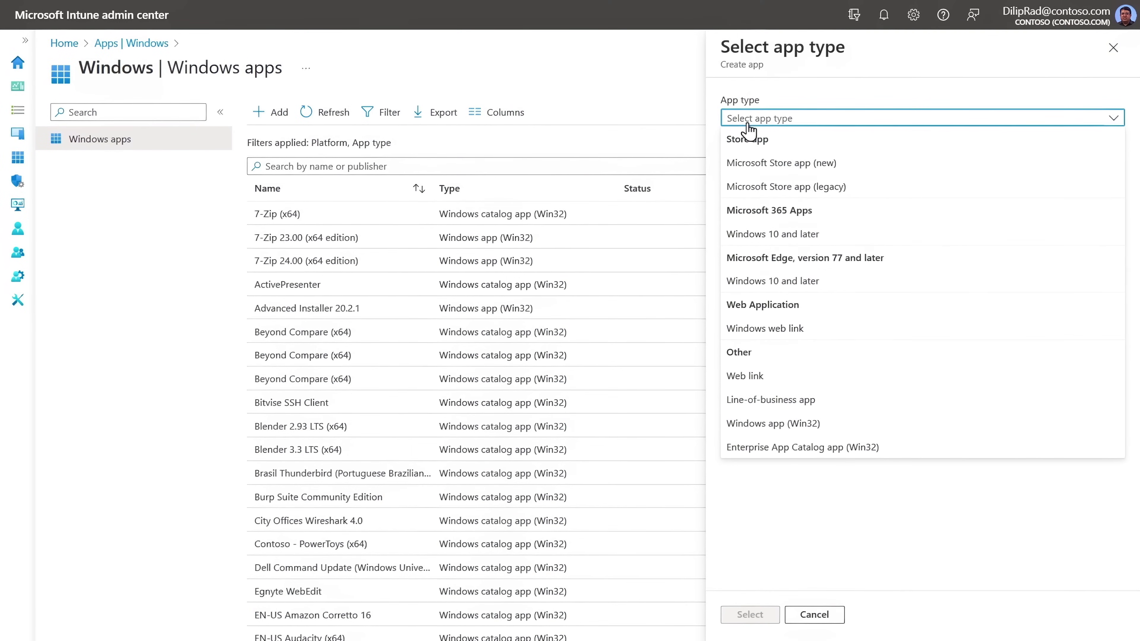
click(789, 449)
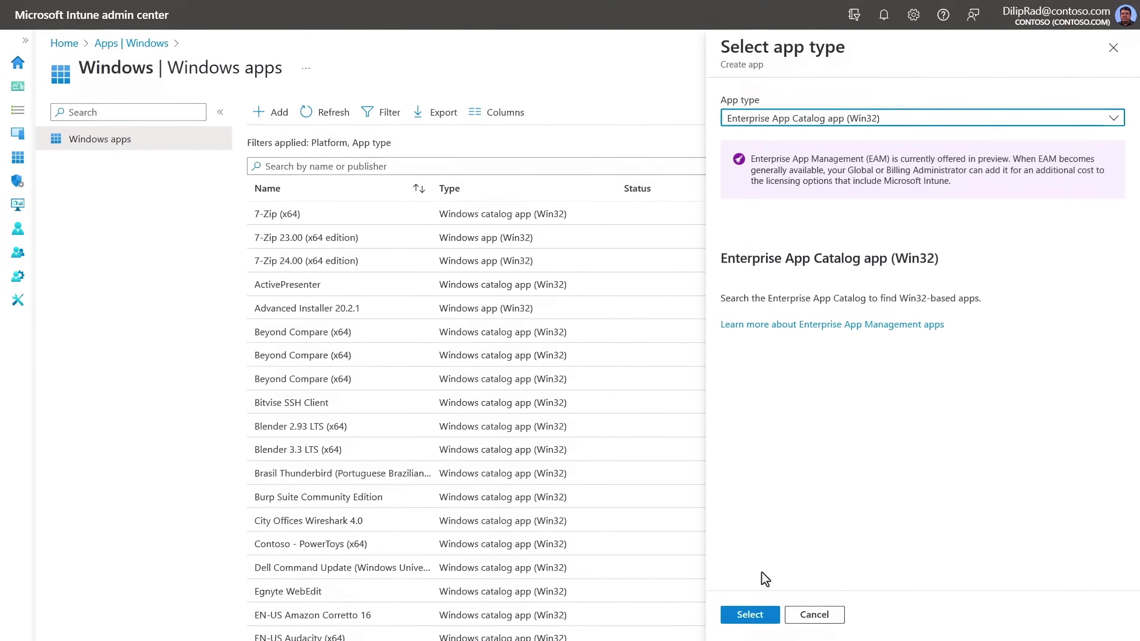
click(754, 618)
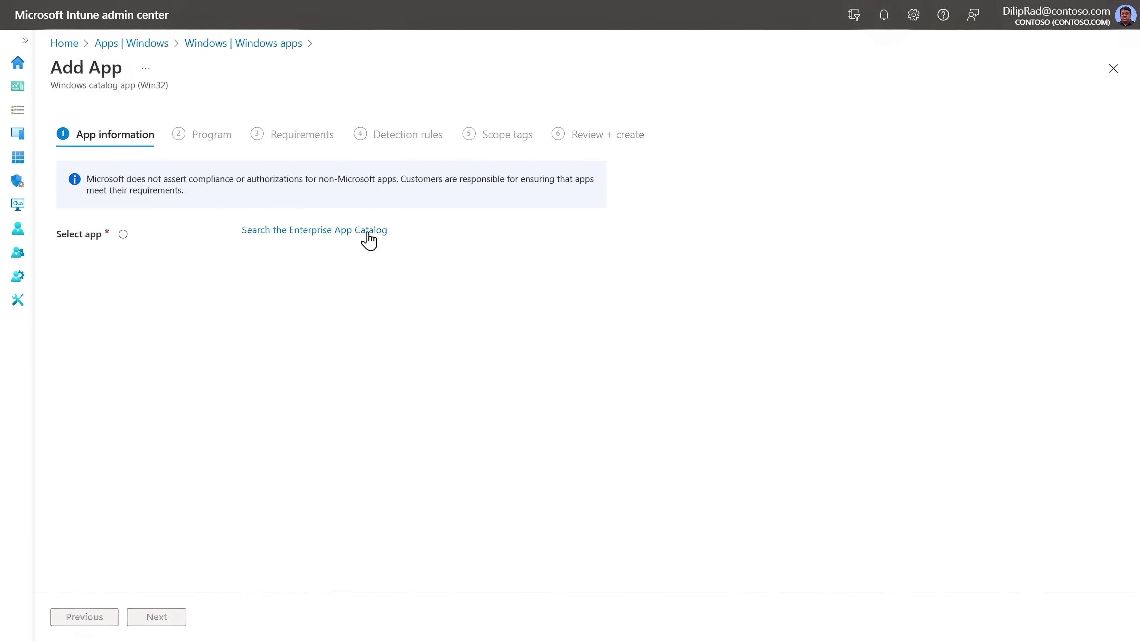
click(433, 247)
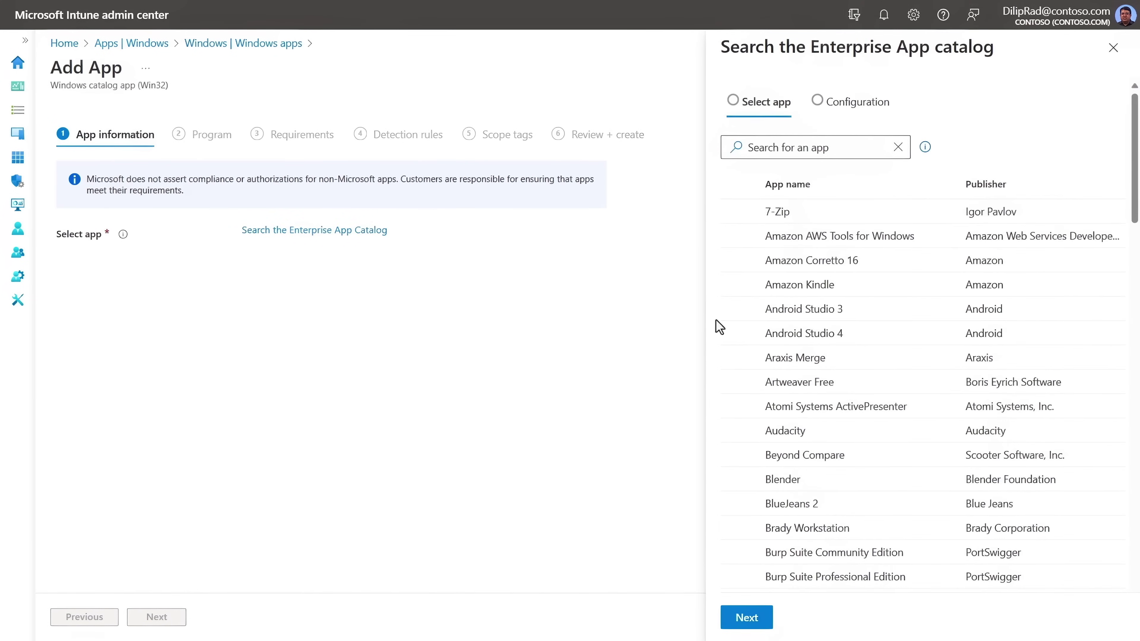
scroll(830, 377, down, 10)
scroll(840, 385, down, 10)
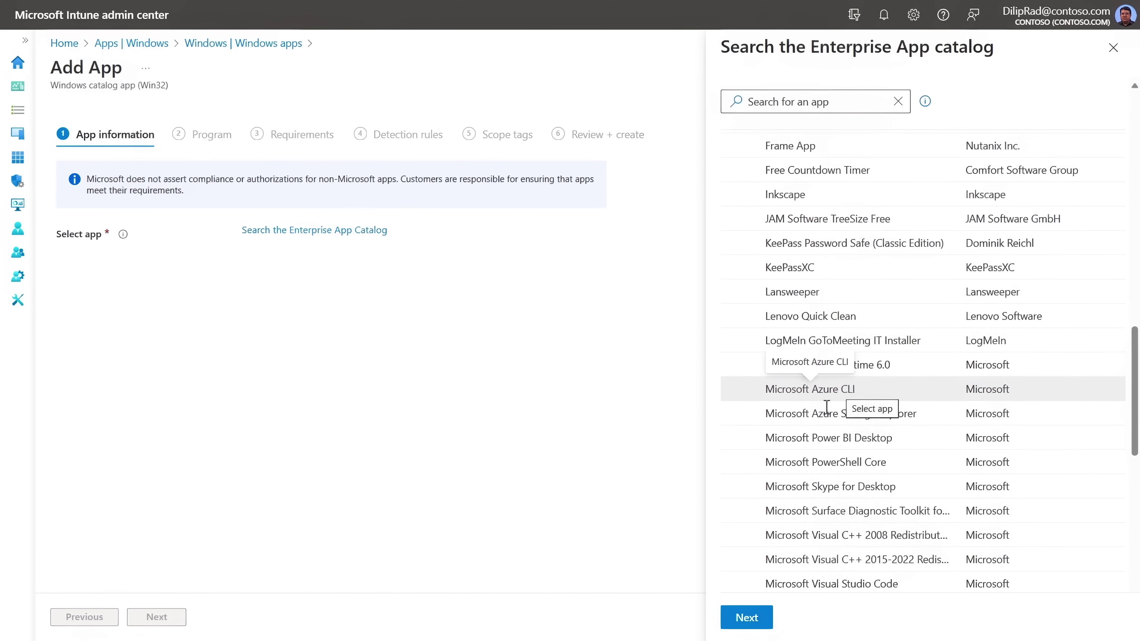
click(748, 618)
click(1115, 622)
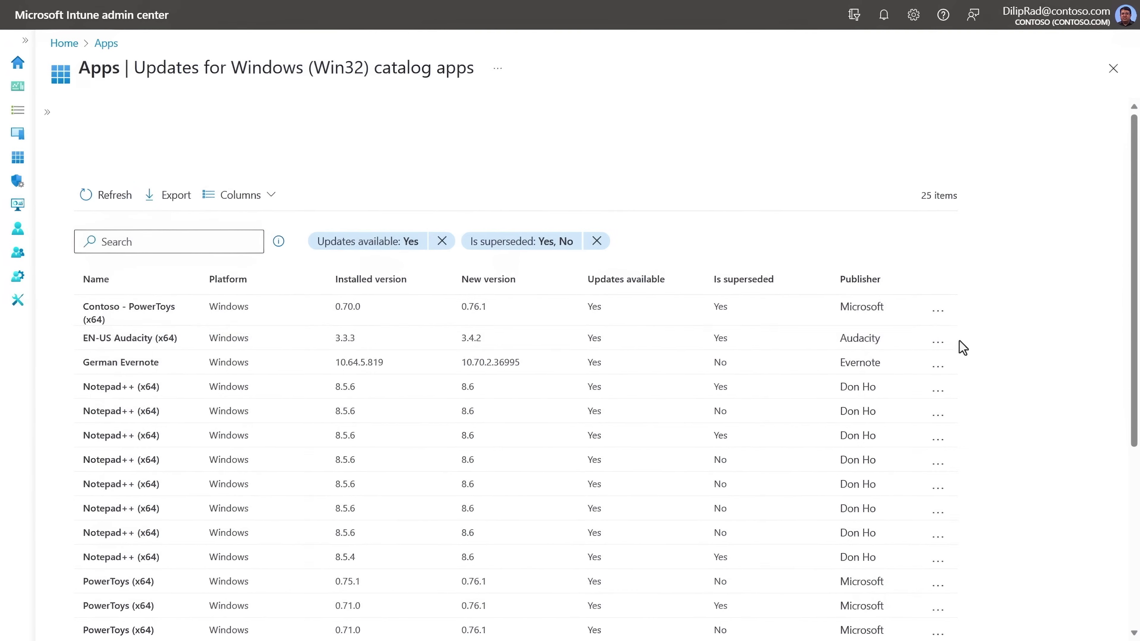
Start updating Audacity to version 3.4.2 and advance to the program step.
click(938, 342)
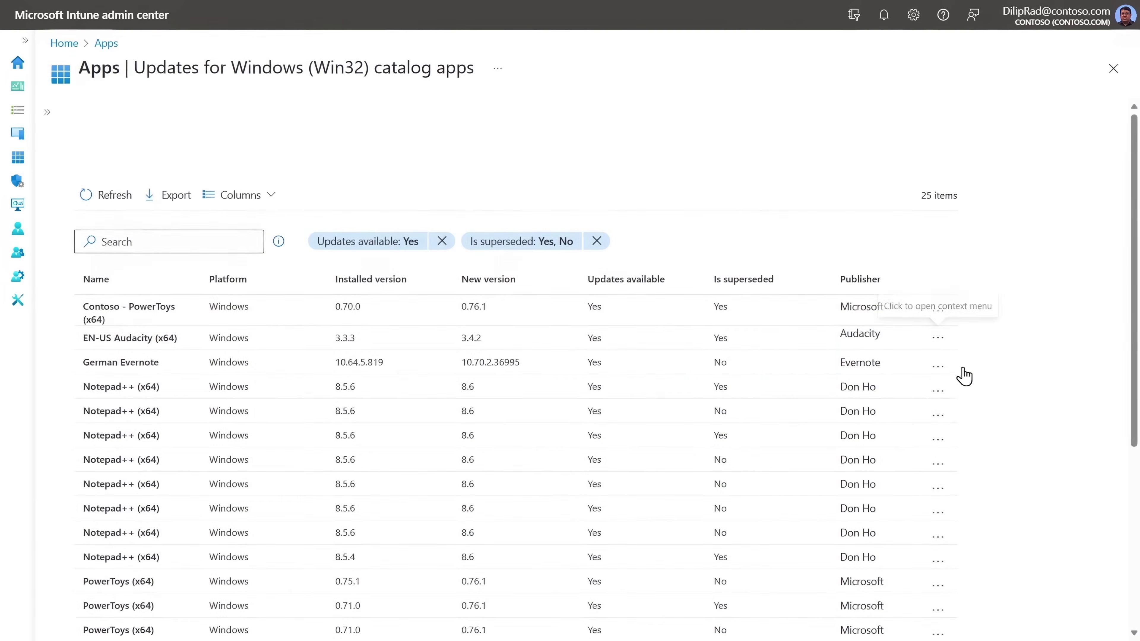
click(960, 373)
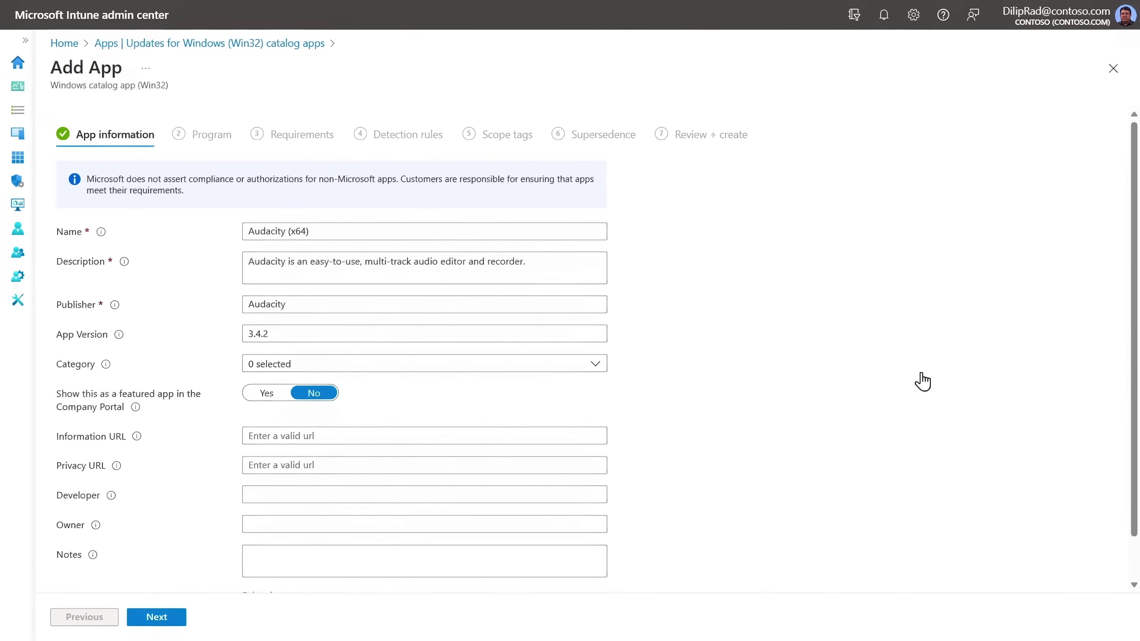
click(152, 615)
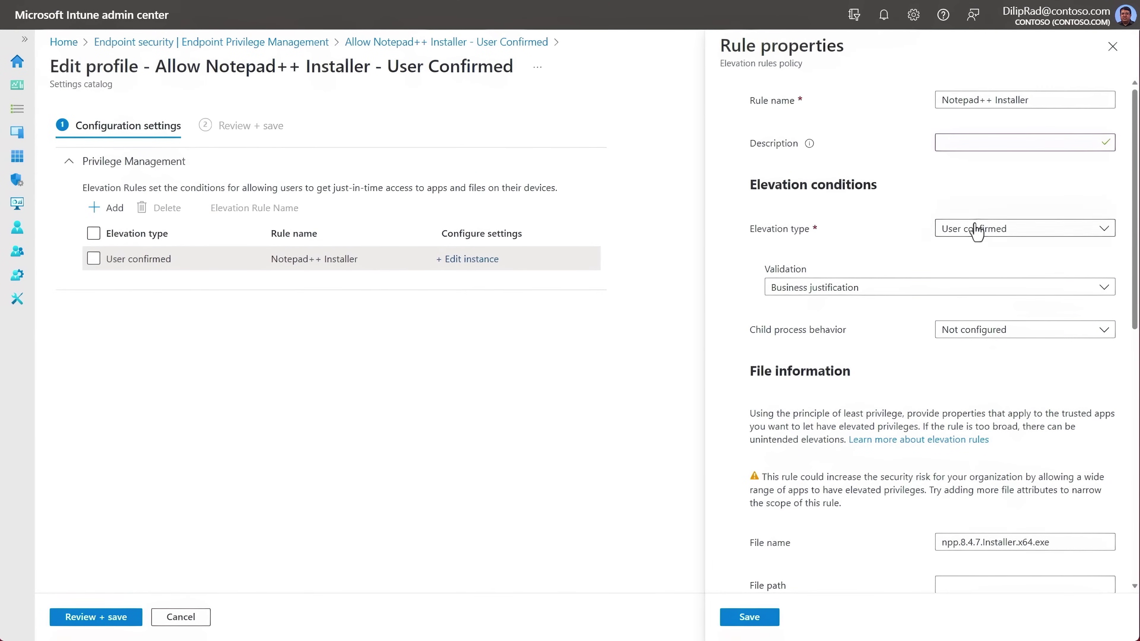
Scroll the Notepad++ Installer rule properties down to its file information.
scroll(951, 400, down, 4)
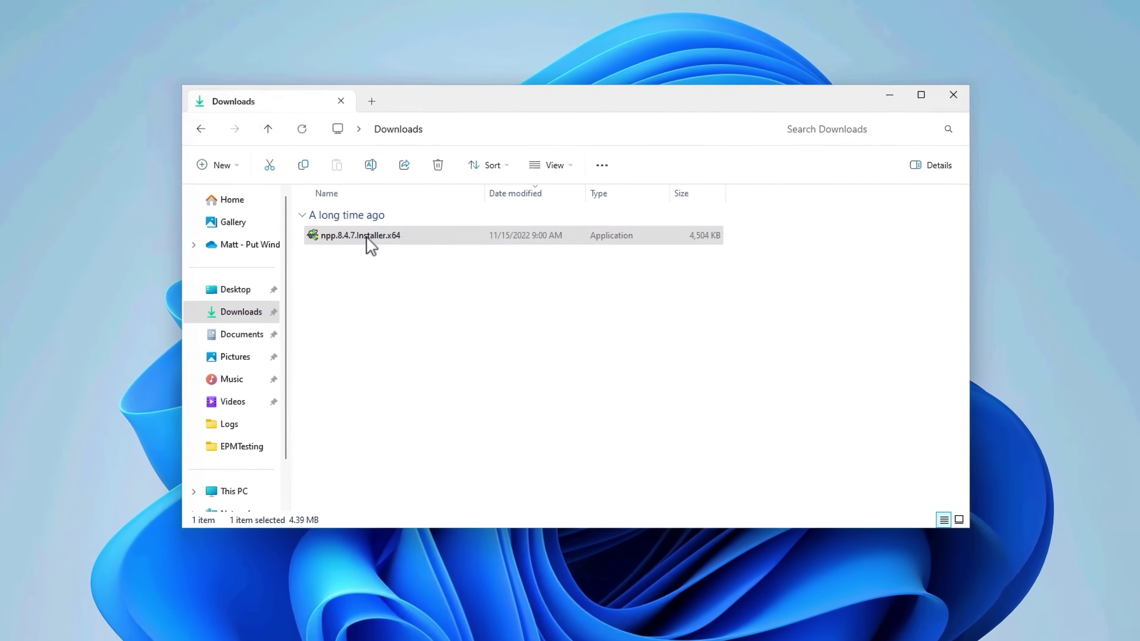
Run npp.8.4.7.Installer.x64 with elevated access after submitting a business justification.
right_click(393, 248)
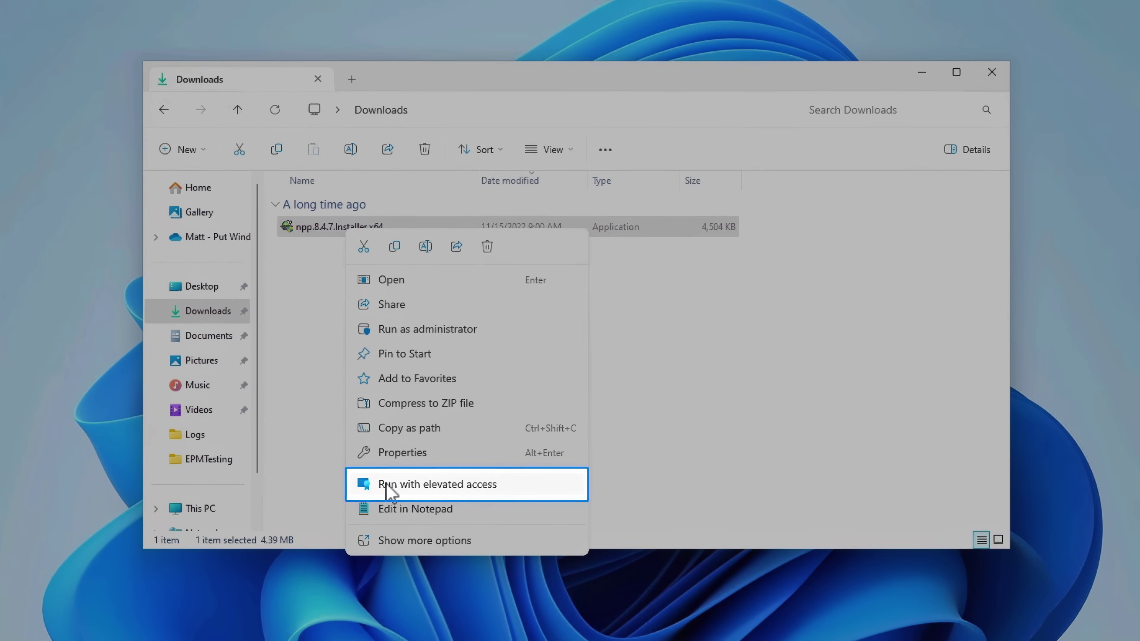
click(387, 485)
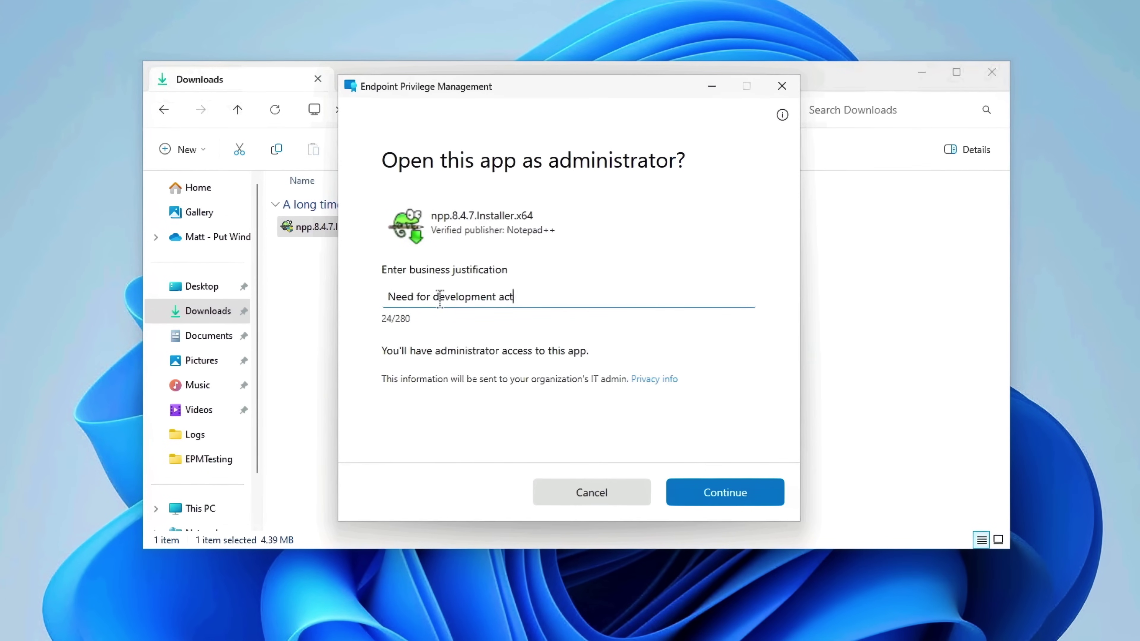
key(Return)
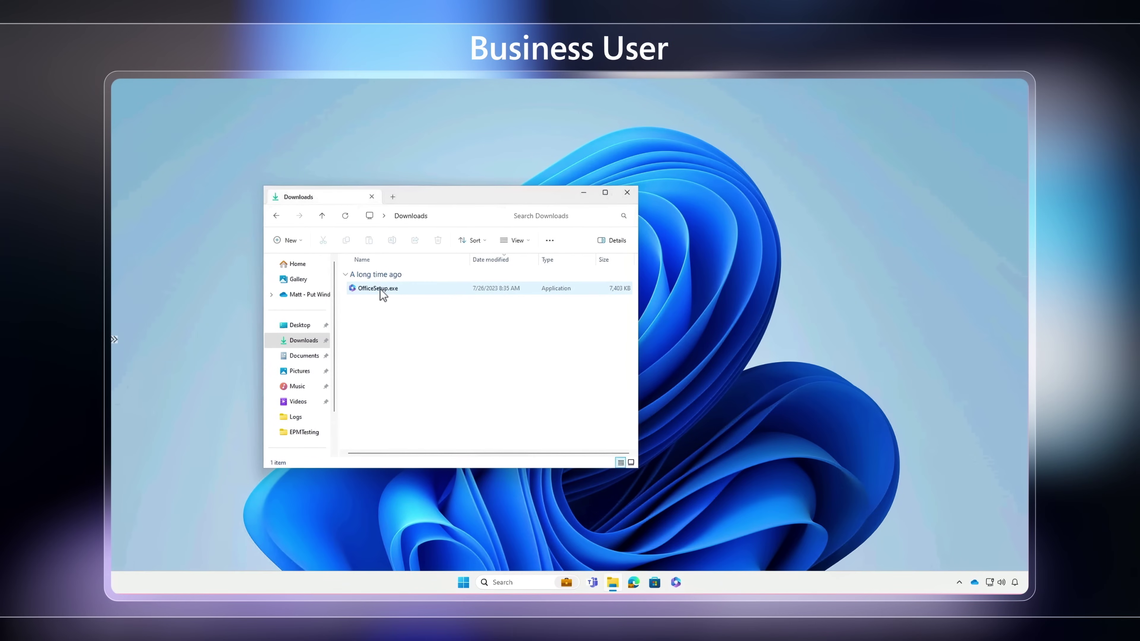
Request elevated access for OfficeSetup.exe, sending a justification to the admin.
right_click(381, 290)
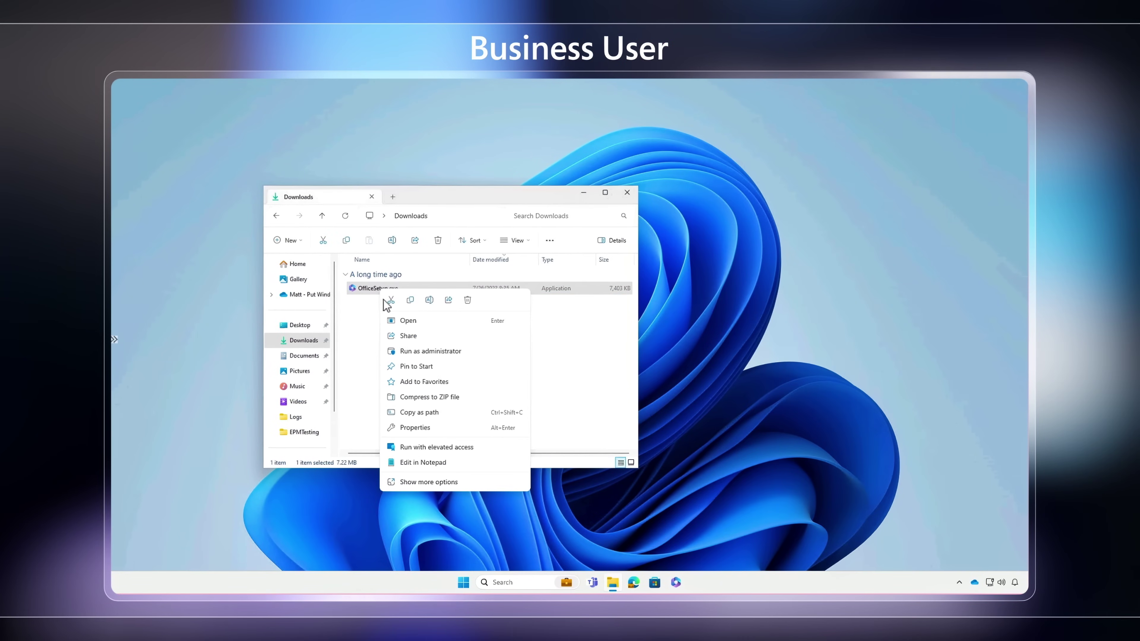
click(415, 447)
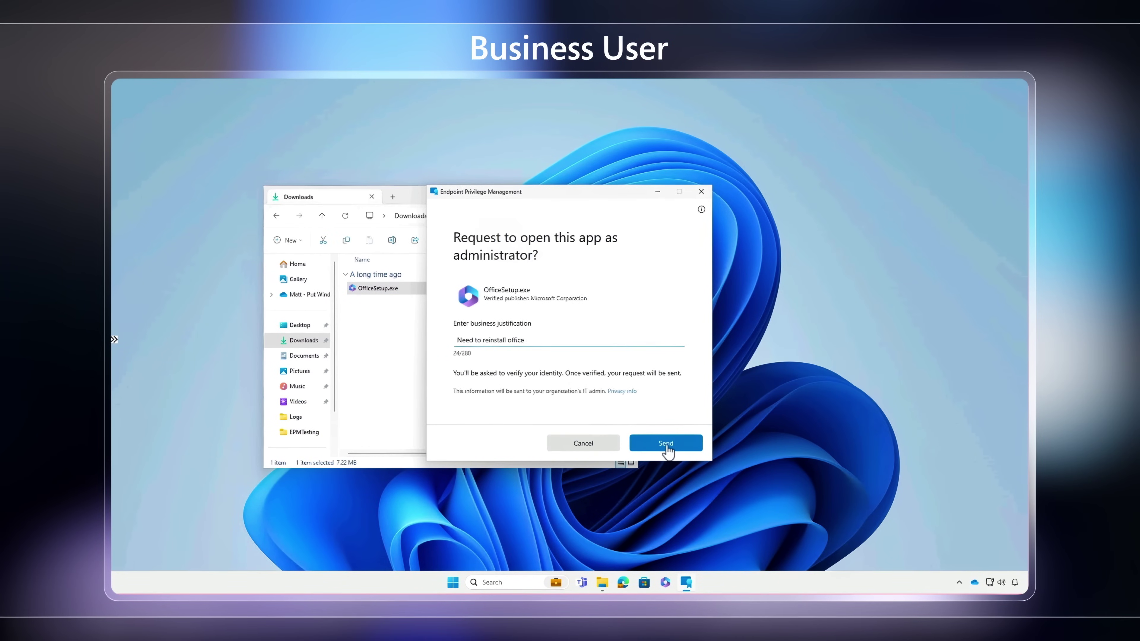
click(668, 450)
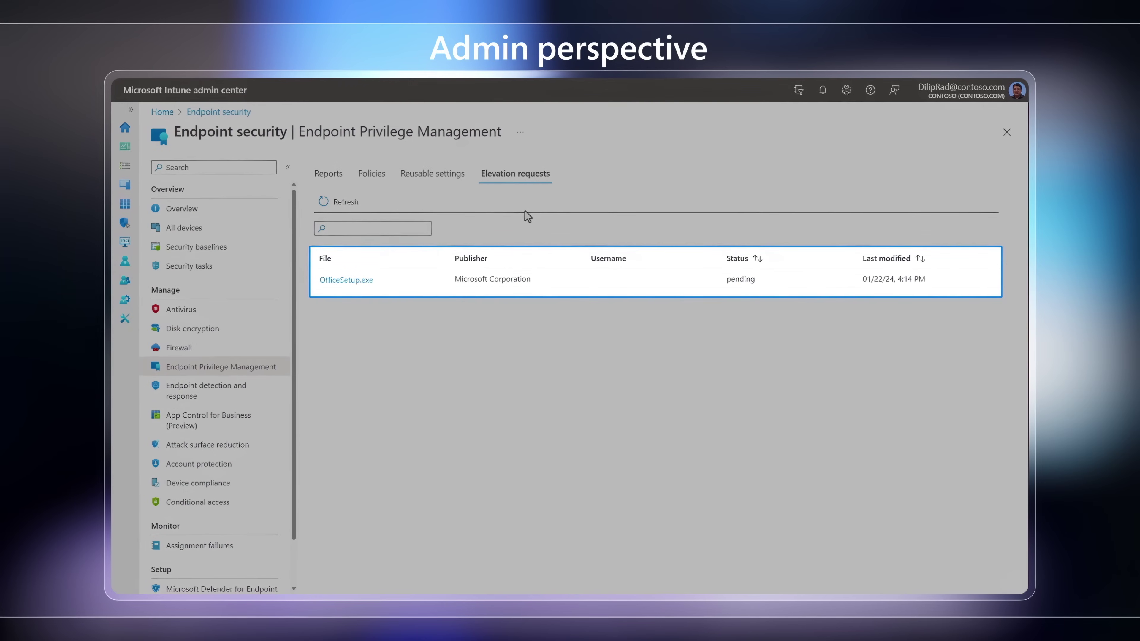
Approve the OfficeSetup.exe elevation request in Intune and continue Office setup on the device.
click(343, 280)
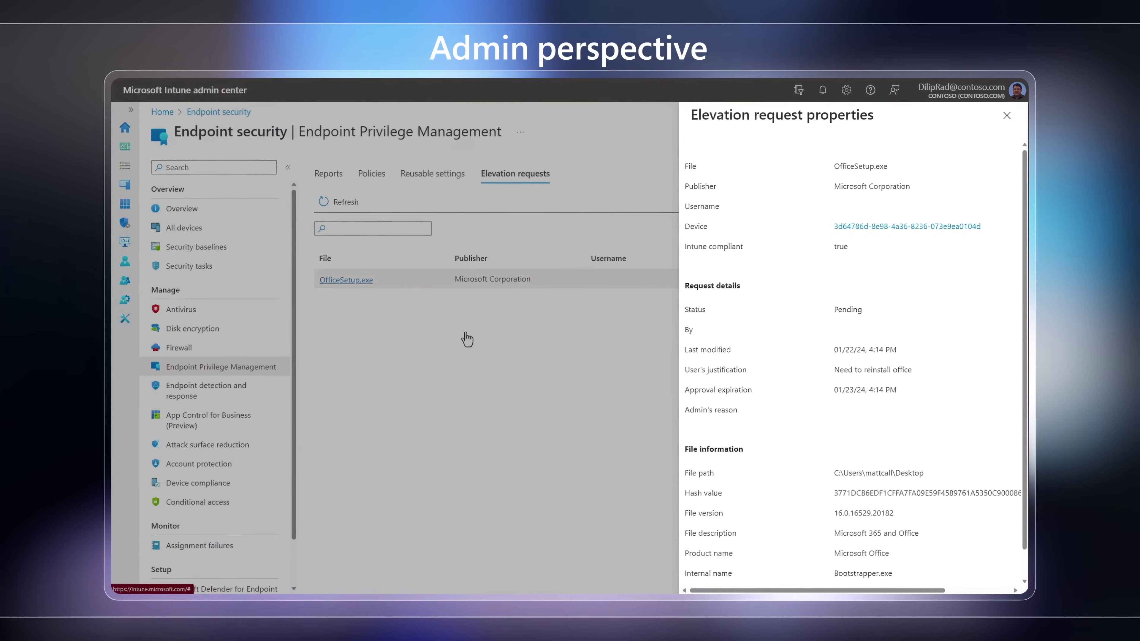
scroll(718, 516, down, 1)
click(719, 575)
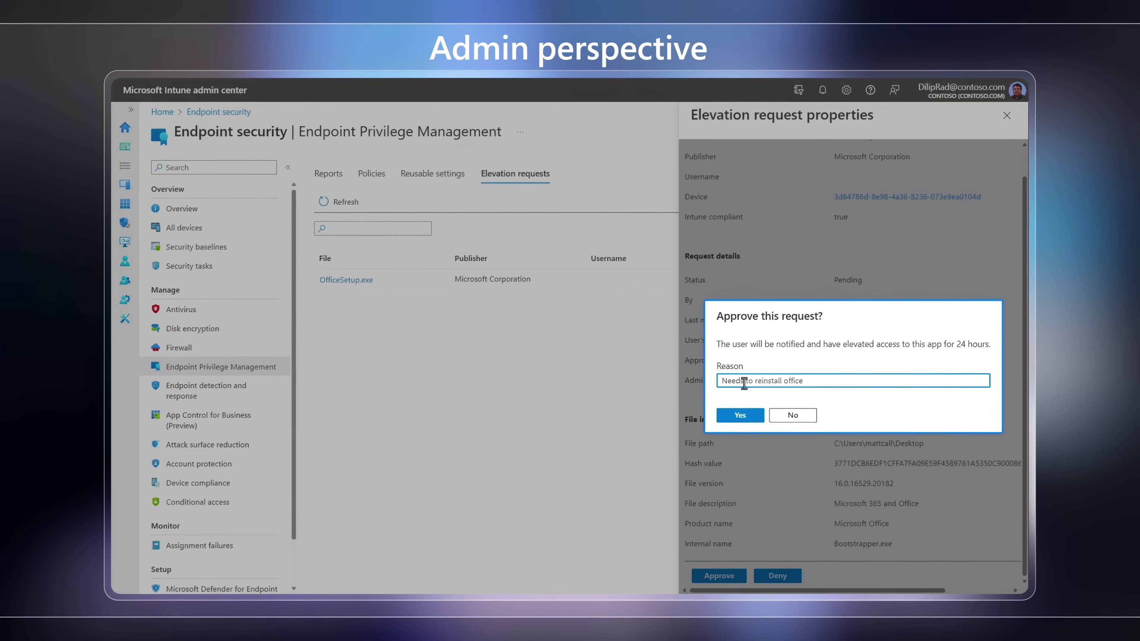
click(739, 416)
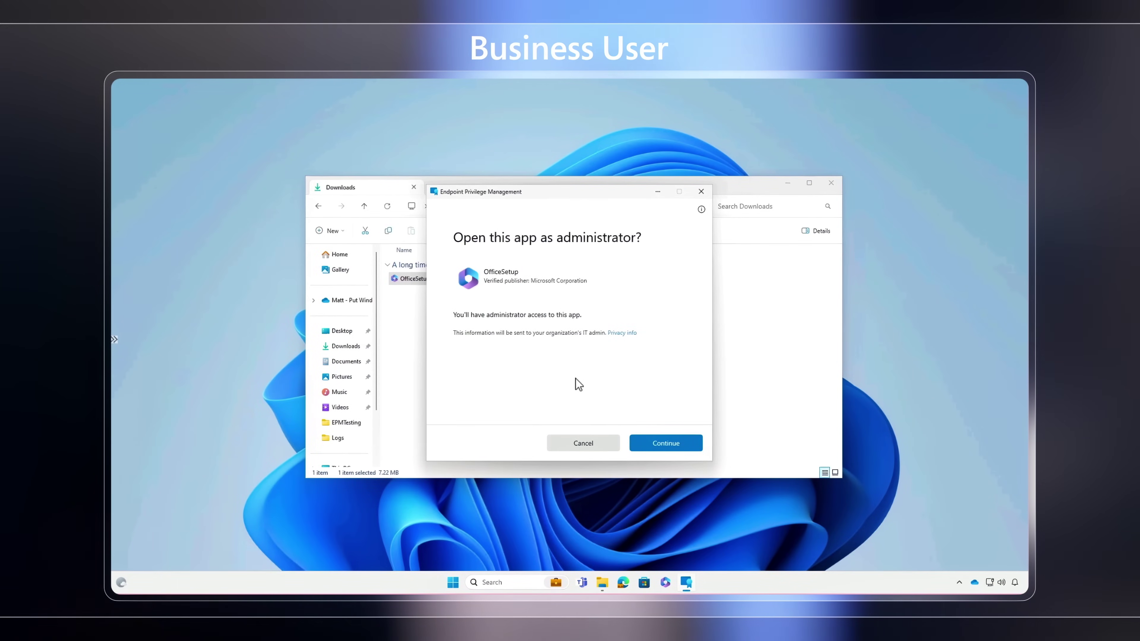
click(655, 449)
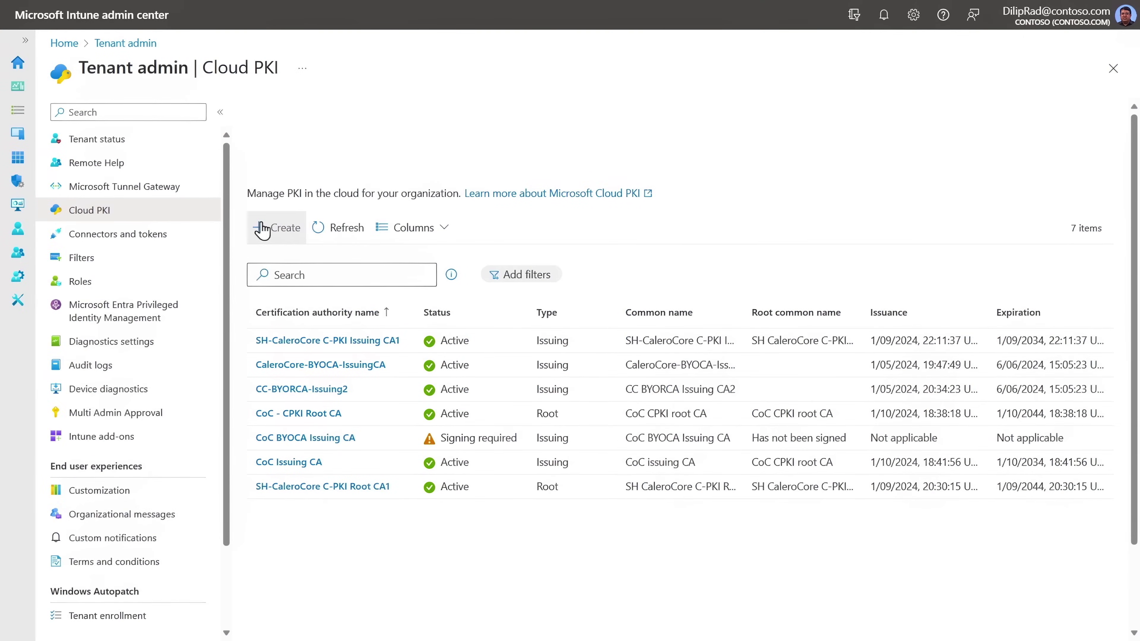
Start a new certification authority named 'Contoso Issuing CA'.
click(272, 234)
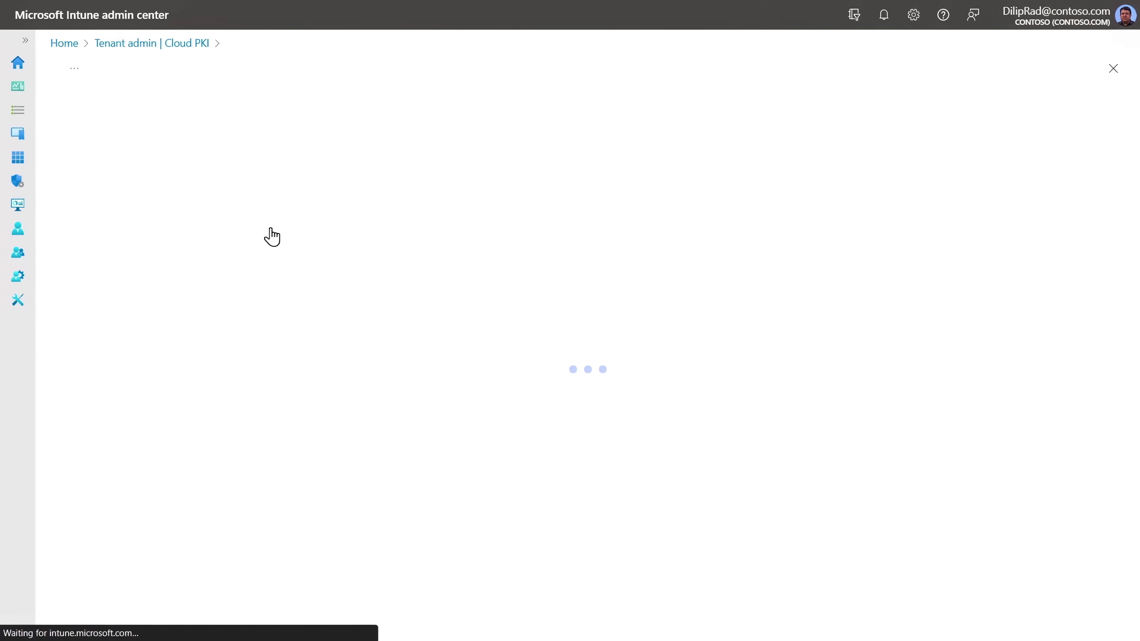
click(135, 171)
text(Contoso Issuing CA)
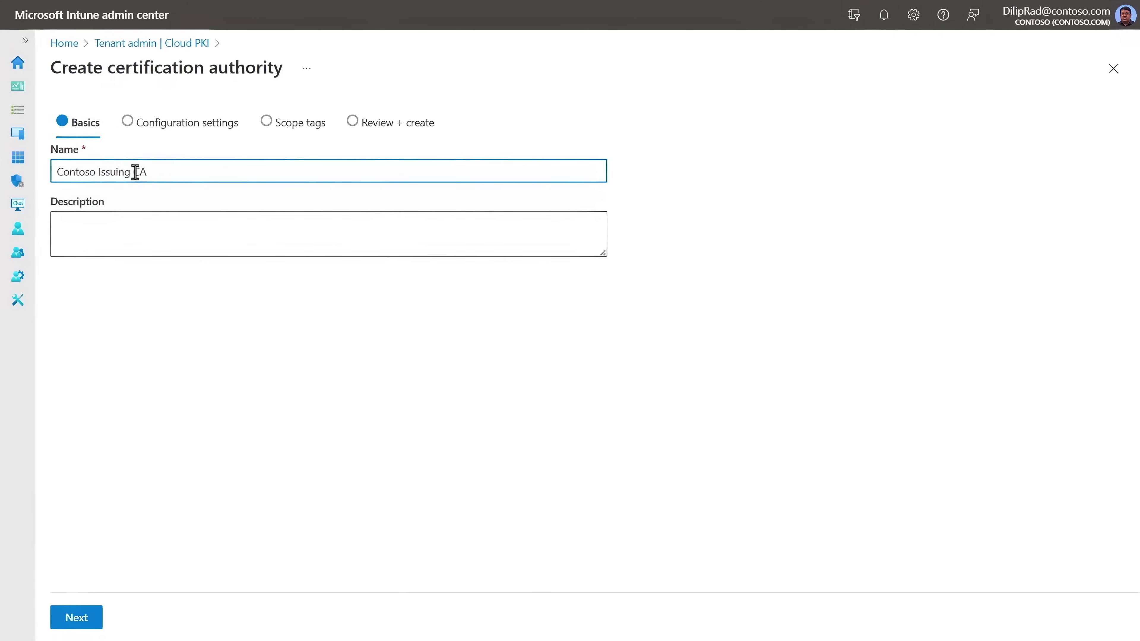
click(82, 623)
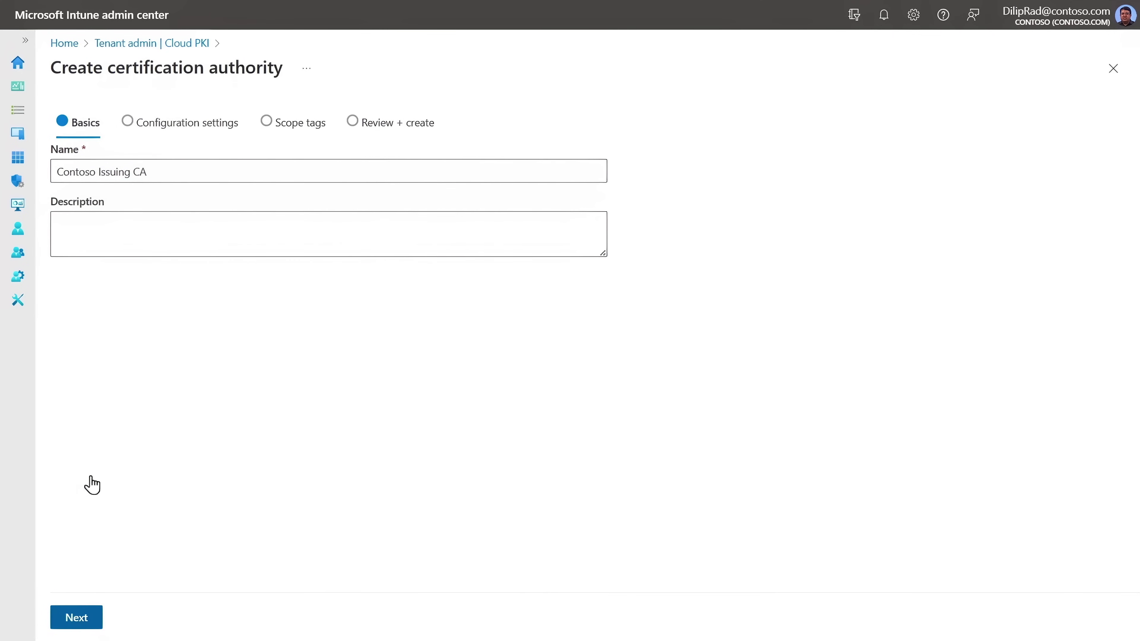
Make it an Issuing CA from Intune, rooted on CoC - CPKI Root CA, valid 10 years.
click(97, 264)
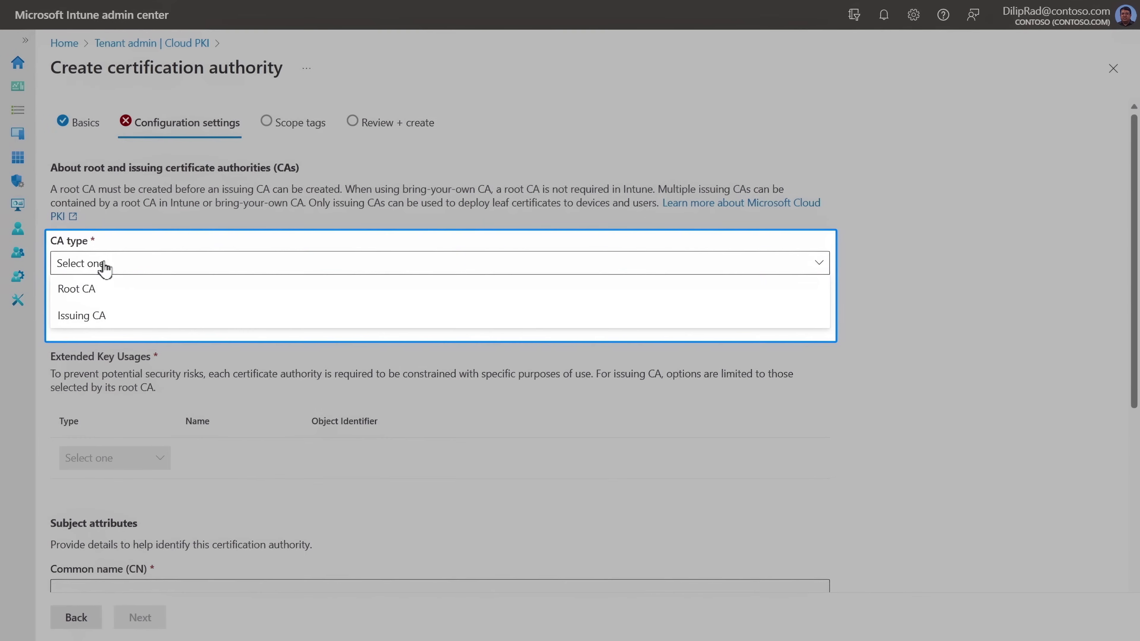
click(97, 316)
click(138, 320)
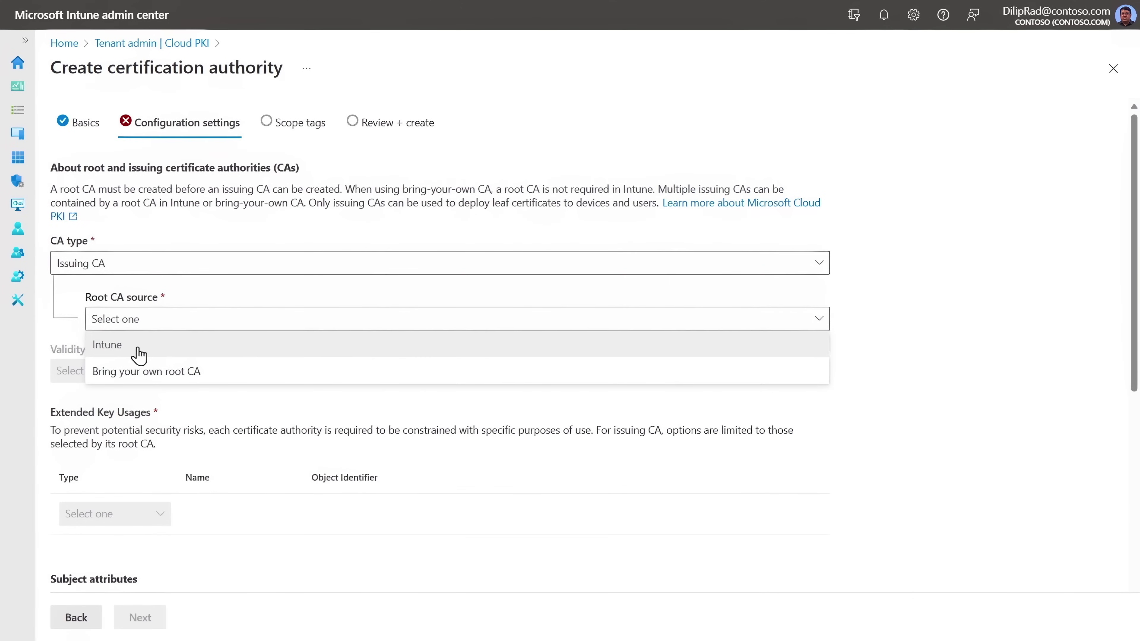
click(139, 355)
click(158, 374)
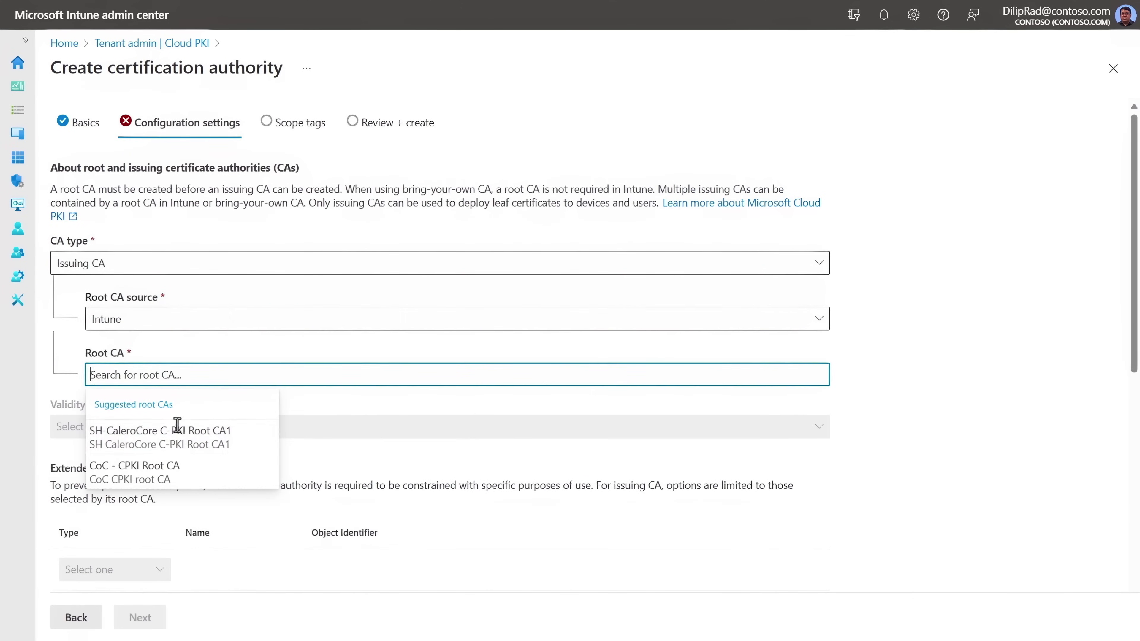
click(155, 479)
click(127, 470)
click(178, 599)
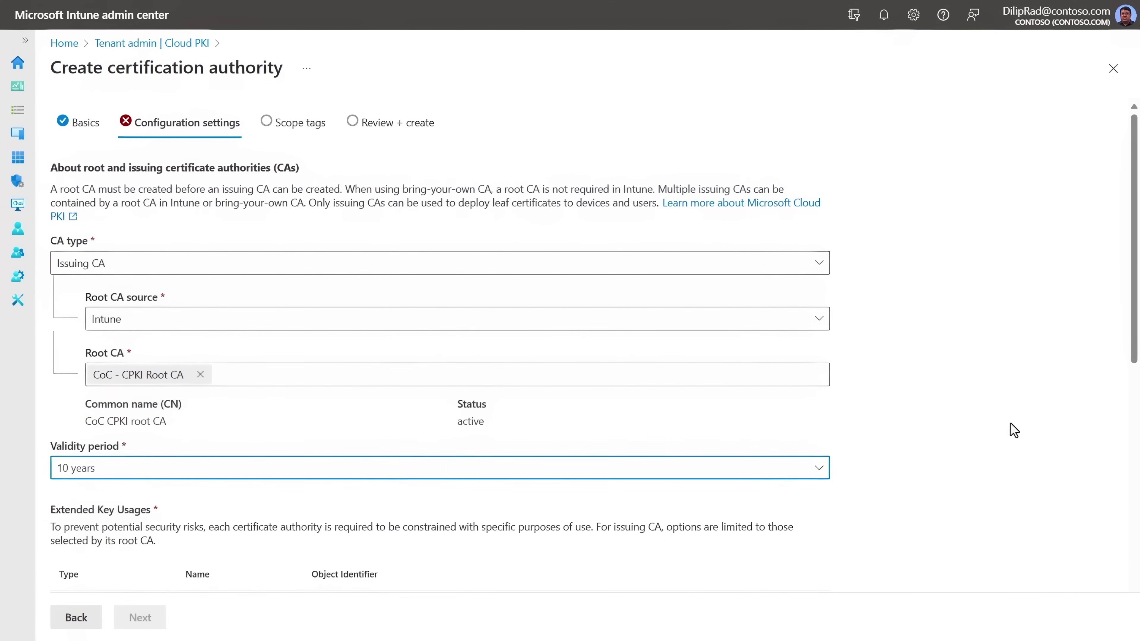
Add Client auth and Smartcard logon key usages, then review and create the CA.
scroll(1013, 430, down, 8)
click(158, 235)
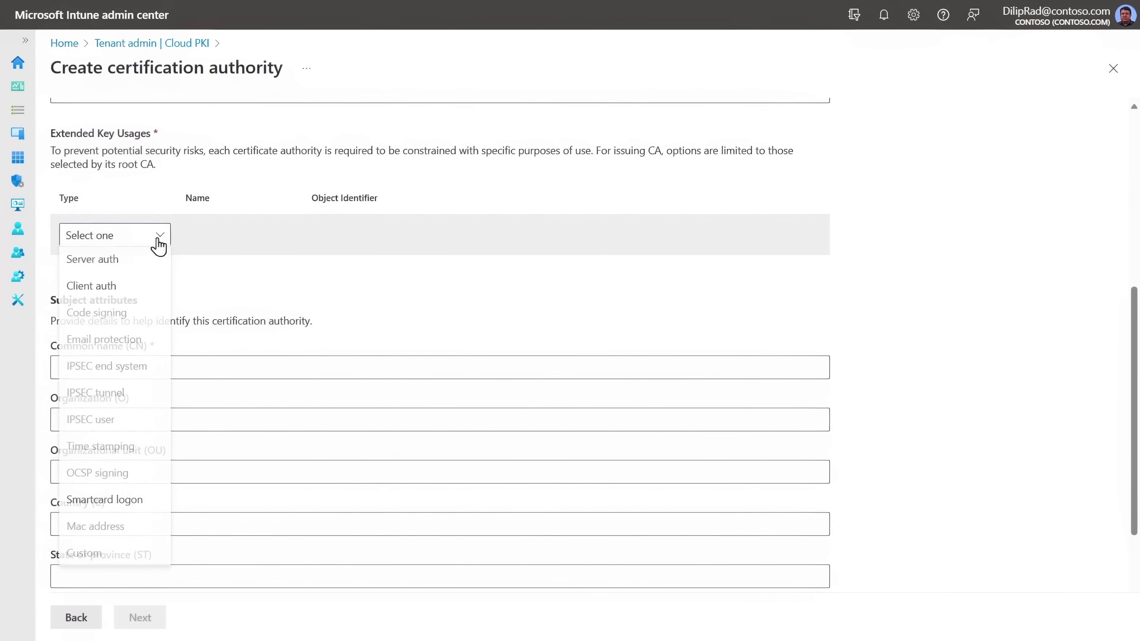
click(102, 288)
click(115, 275)
click(112, 541)
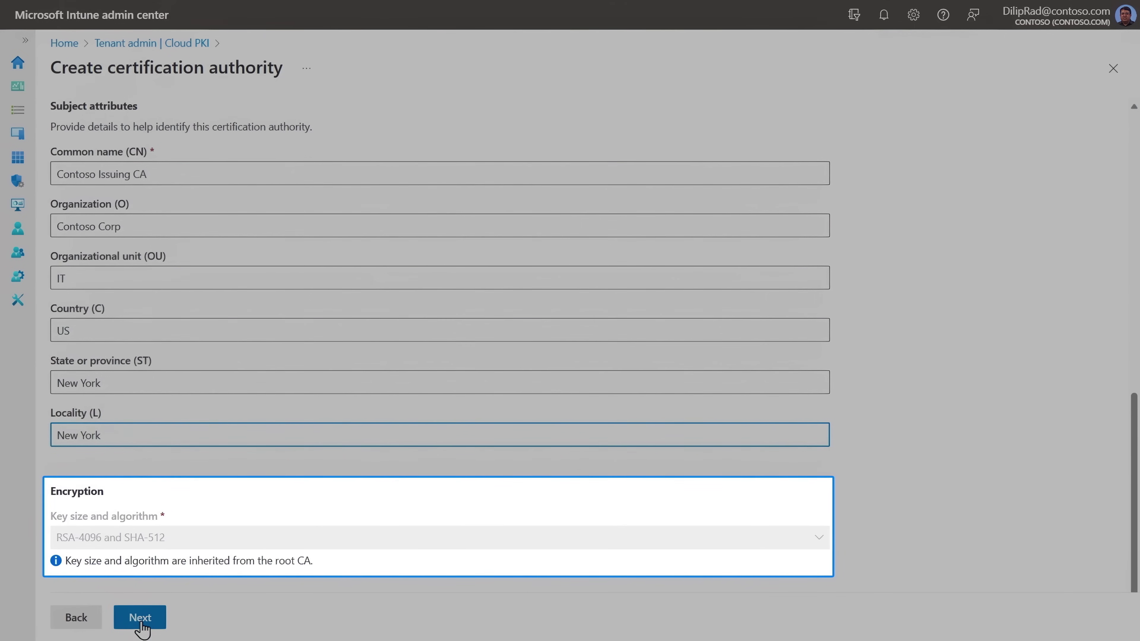
click(140, 623)
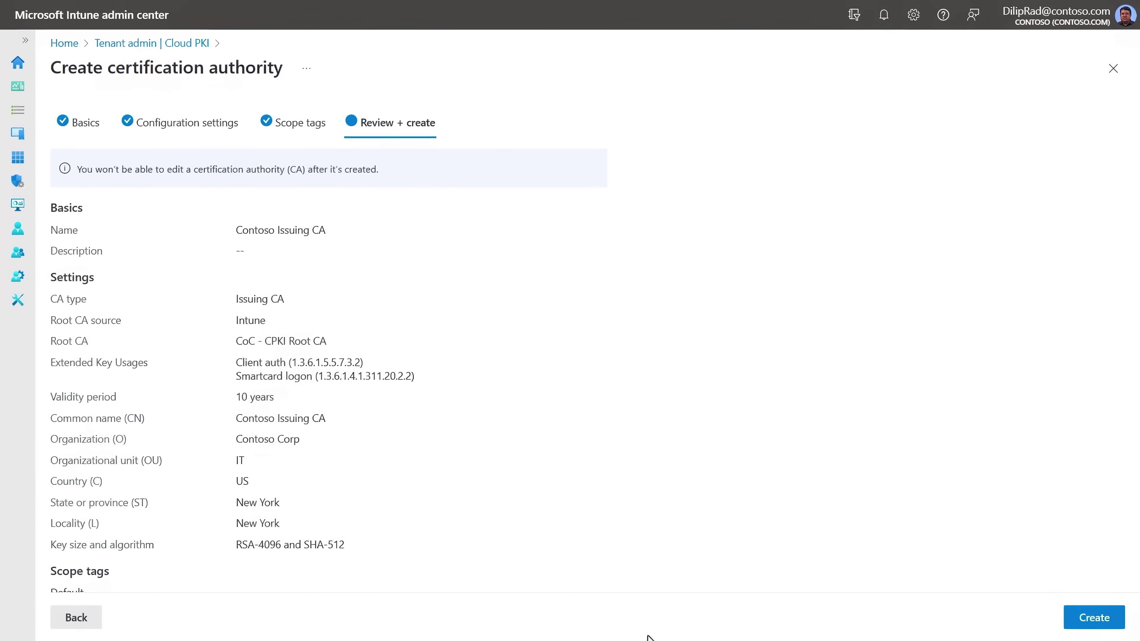
click(1094, 618)
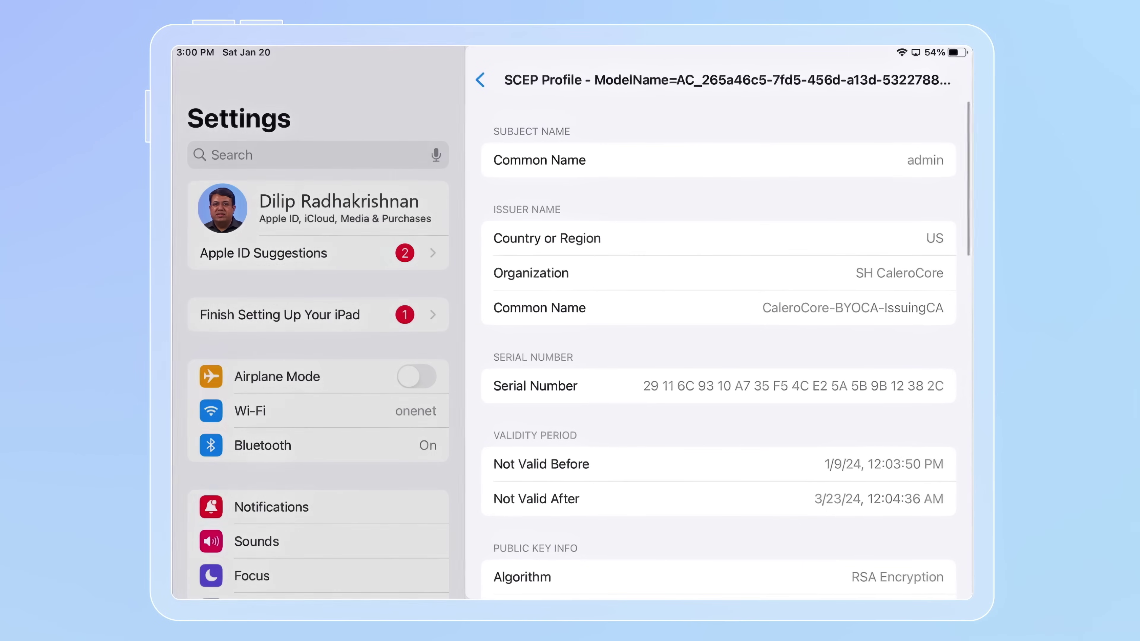
scroll(718, 348, down, 5)
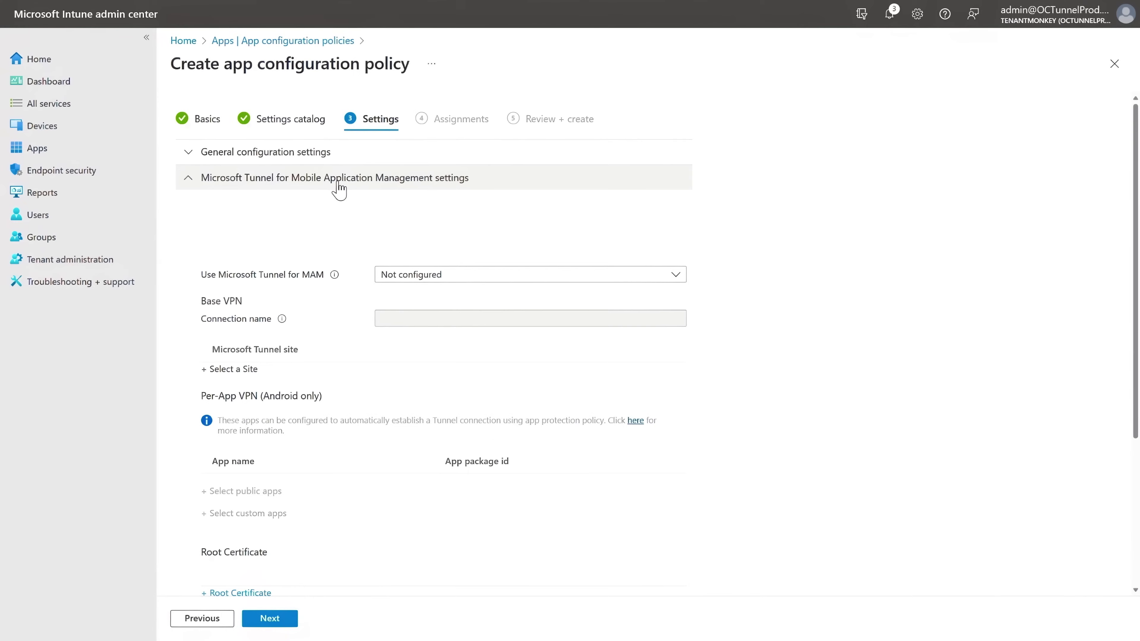
Enable Tunnel for MAM as 'Mechanics Presentation VPN' using site Tunnel Site_Presentation_Walkthrough.
click(404, 274)
click(417, 315)
click(422, 319)
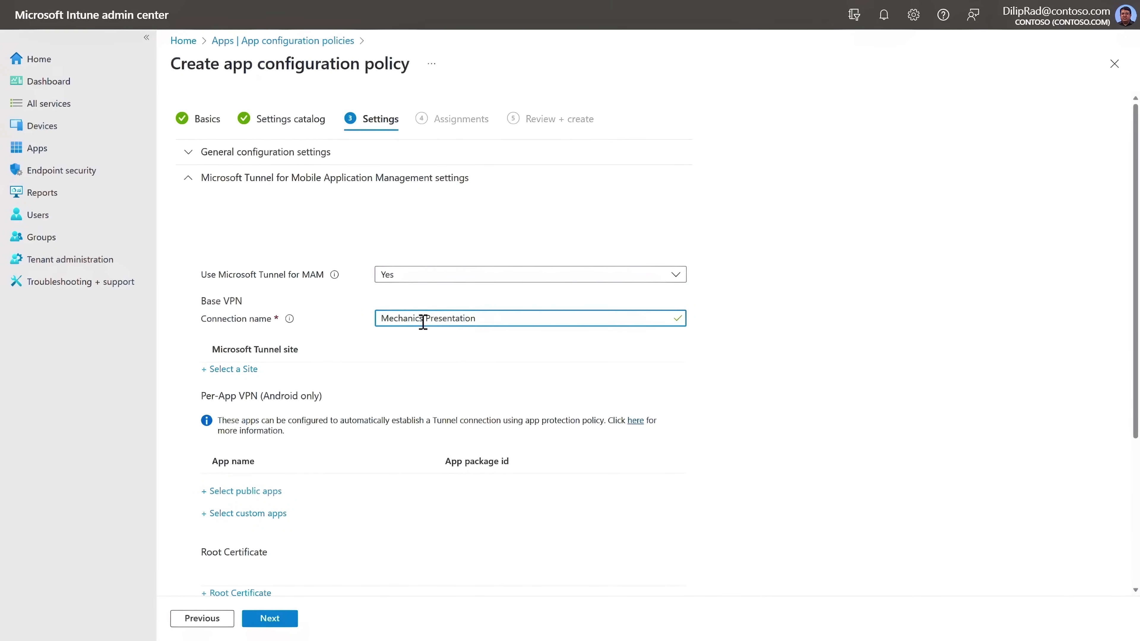
click(233, 368)
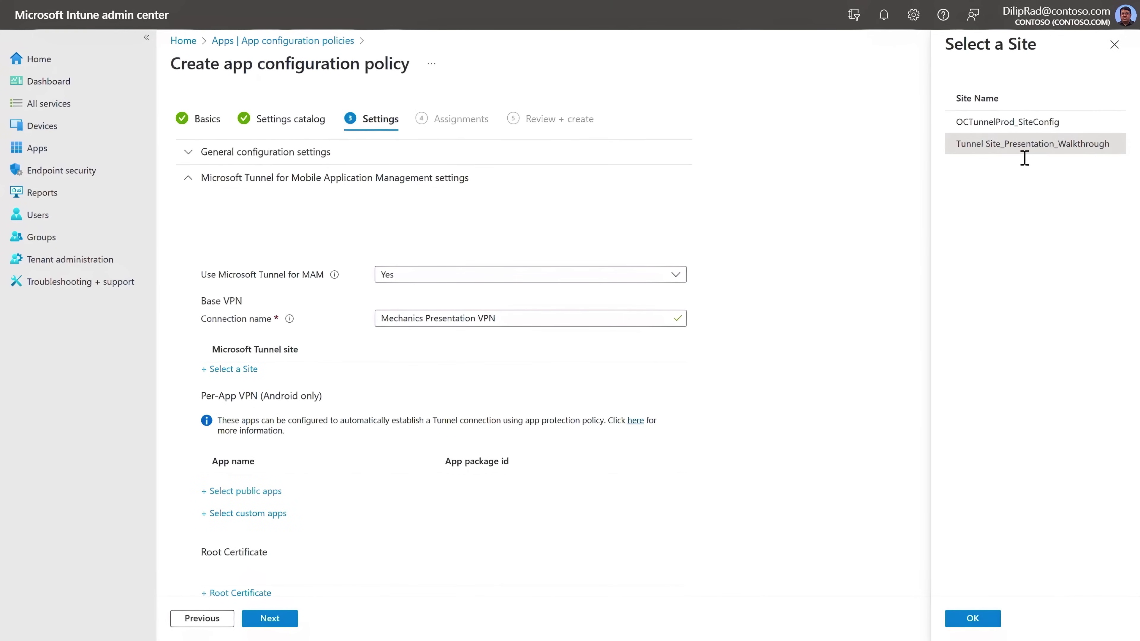
click(1024, 146)
click(972, 618)
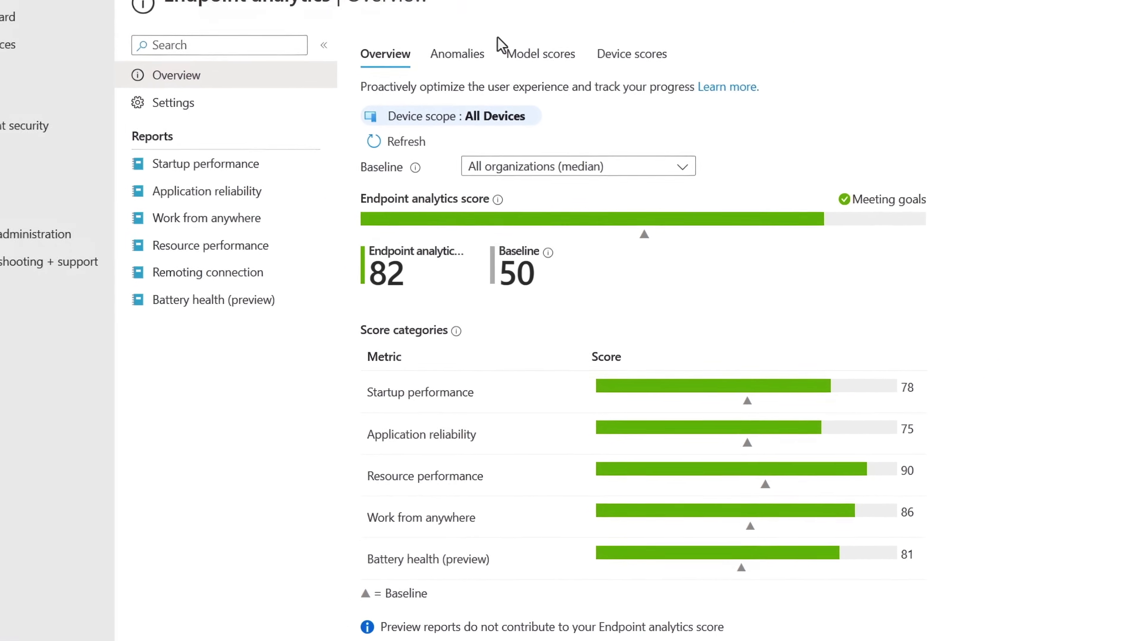
Open the chrome.exe crashes-or-hangs anomaly and filter Group 3's affected devices to At risk.
click(457, 53)
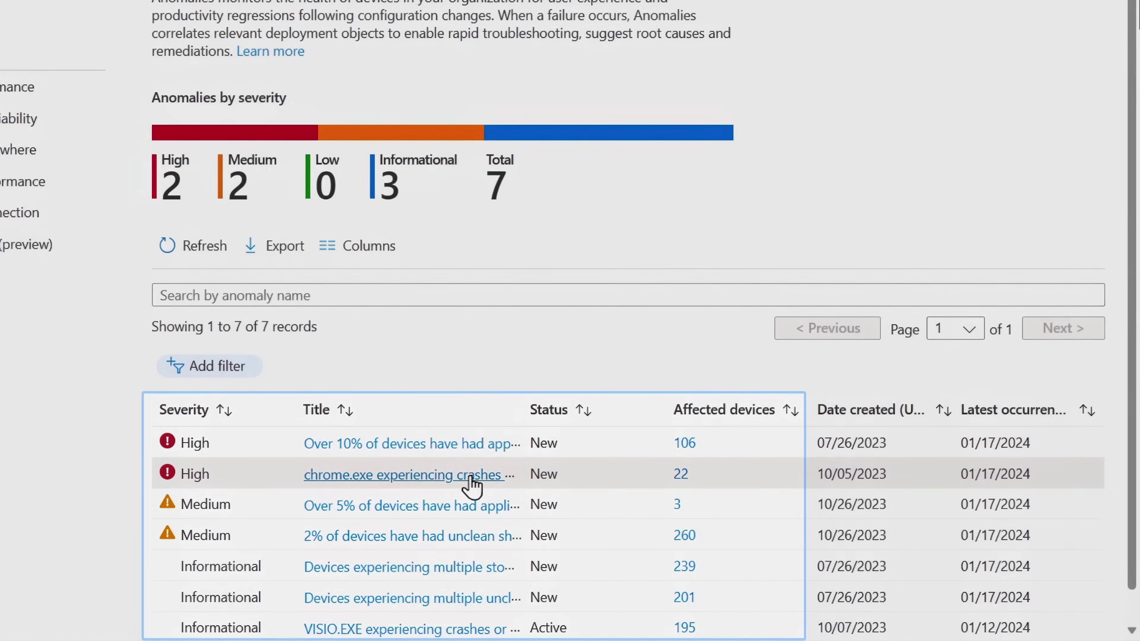
click(469, 477)
scroll(630, 522, down, 10)
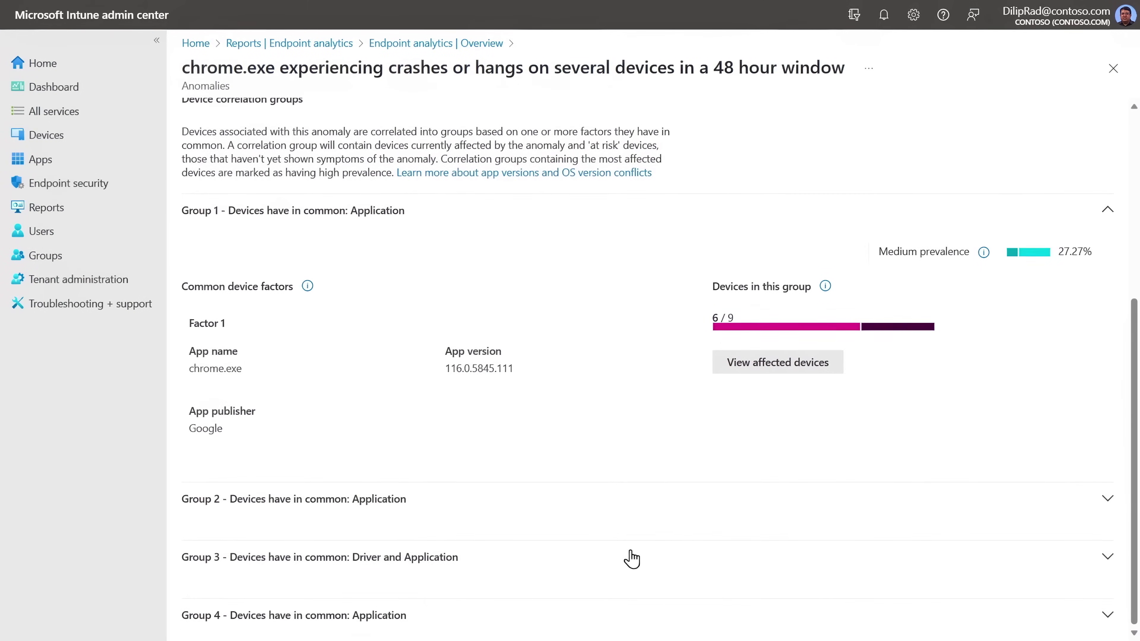
click(813, 373)
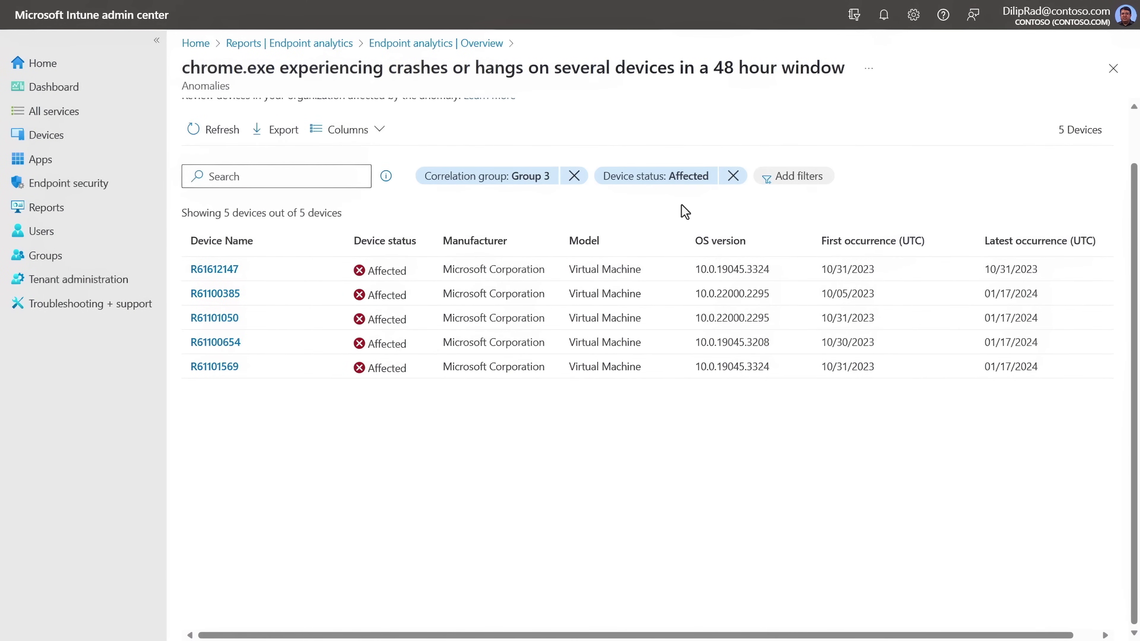
click(669, 177)
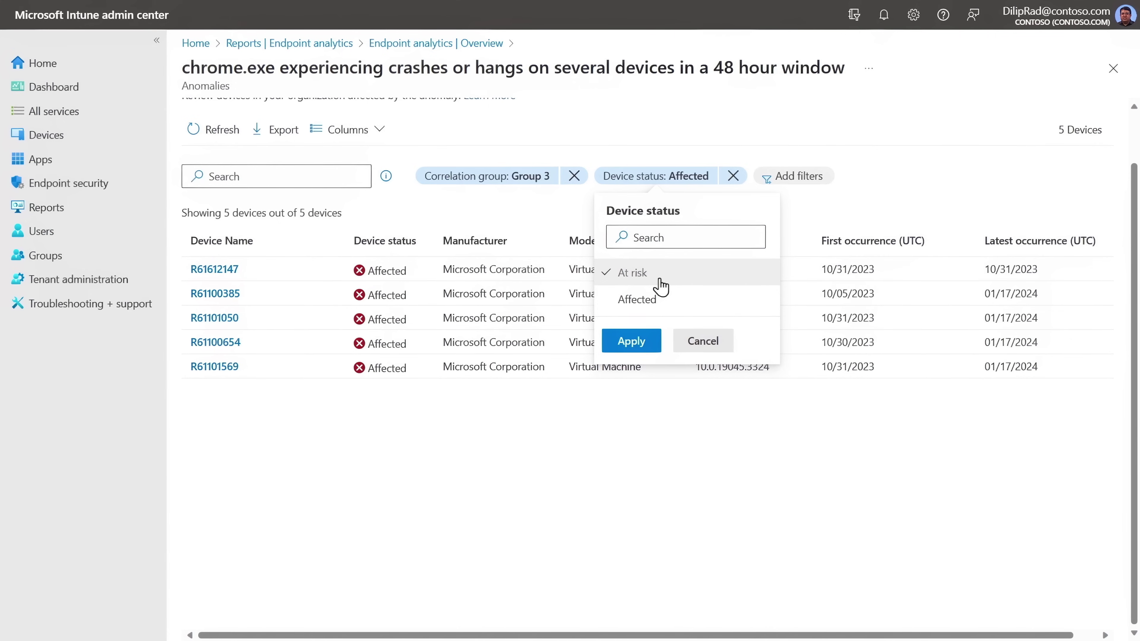
click(646, 340)
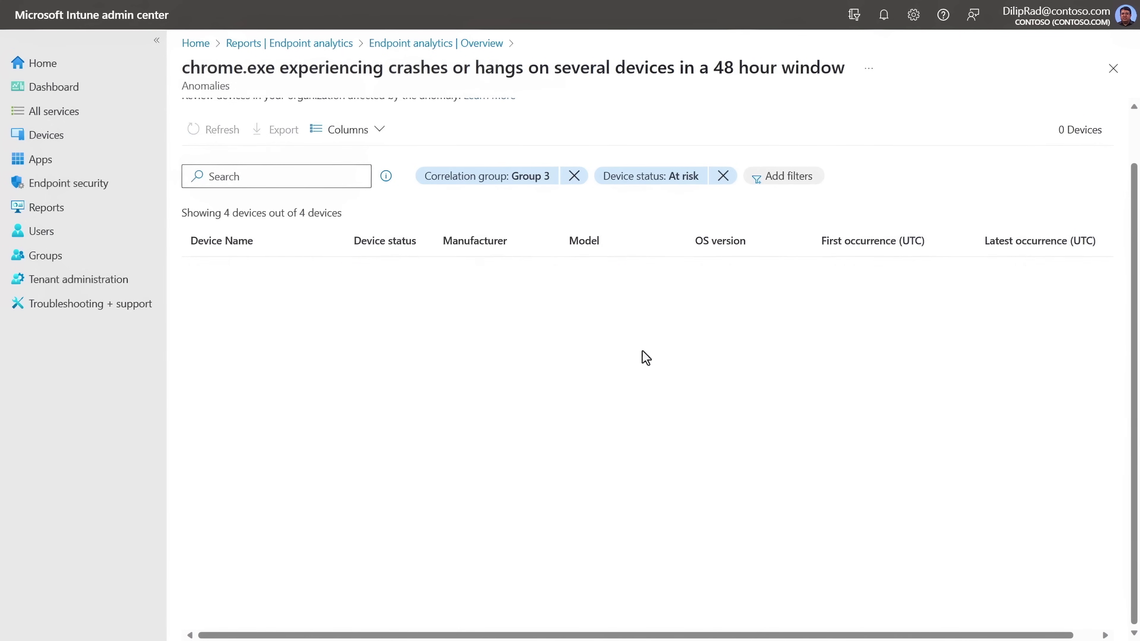
Scroll the Windows devices list and open device R61752916's Overview page.
scroll(646, 475, up, 1)
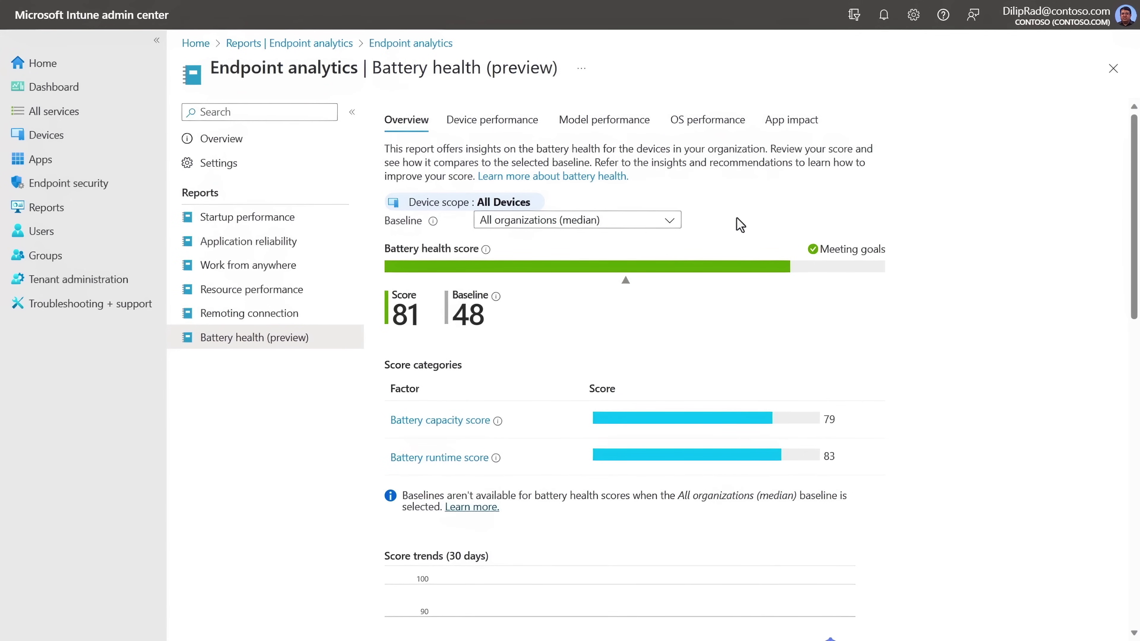
scroll(736, 218, down, 4)
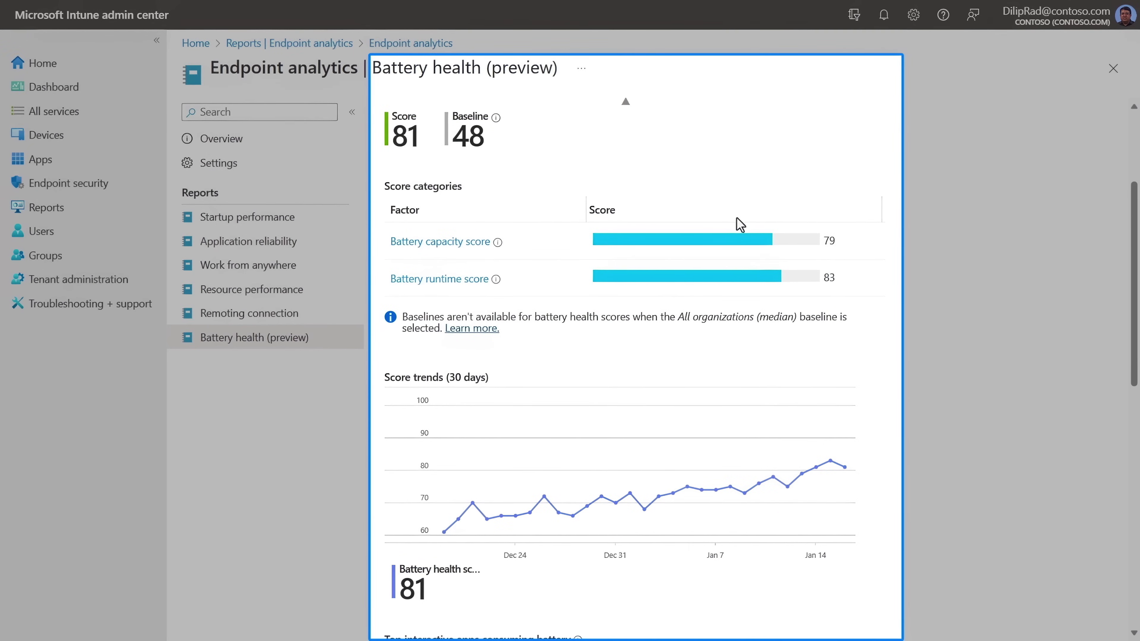
scroll(736, 218, down, 9)
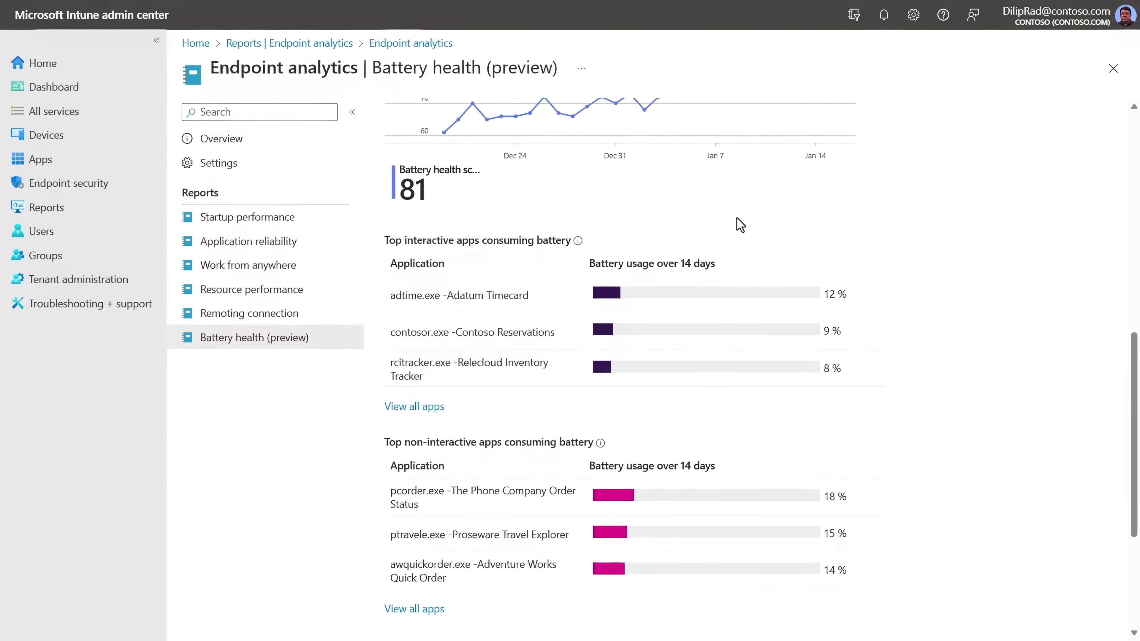
scroll(736, 218, up, 13)
click(492, 120)
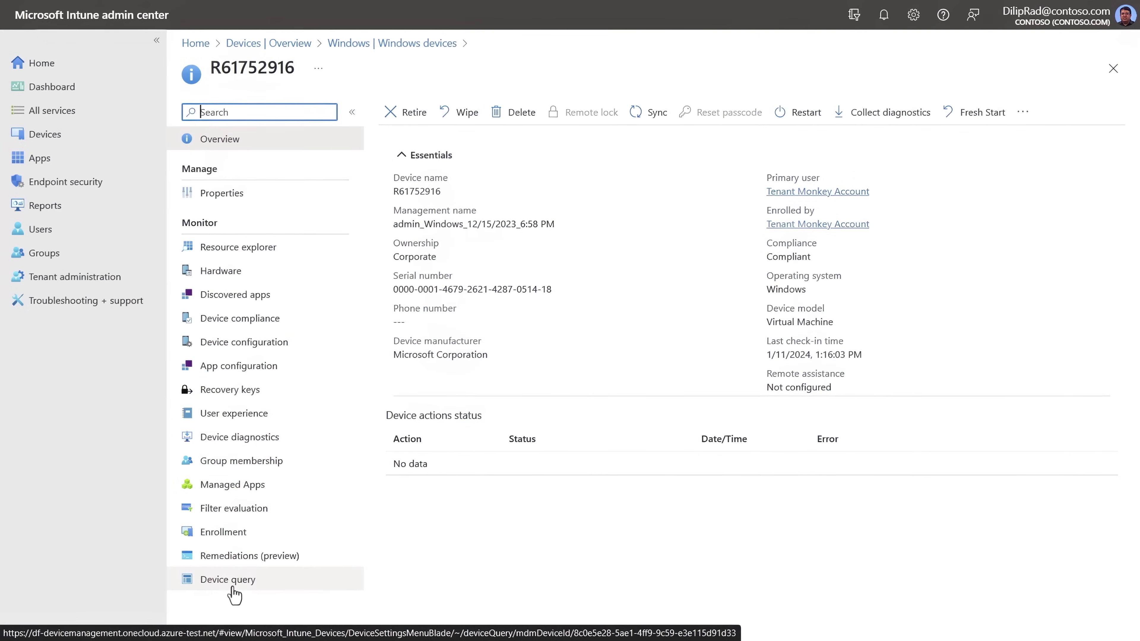
Open Device query for R61752916 and run a WindowsDriver query.
click(229, 580)
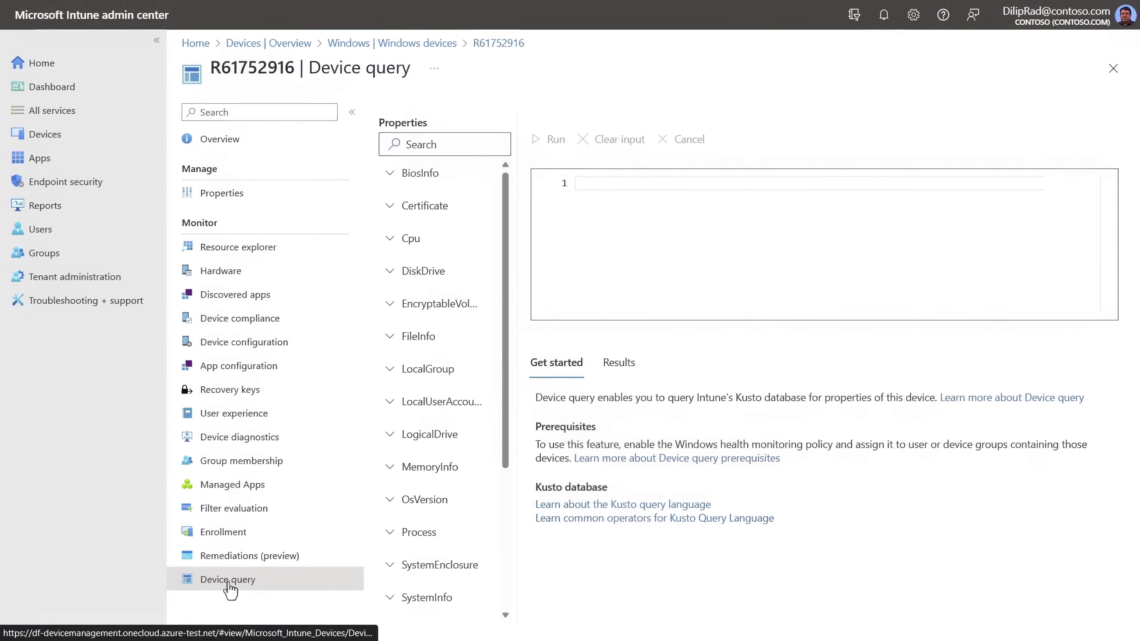
click(352, 112)
click(421, 183)
text(Wi)
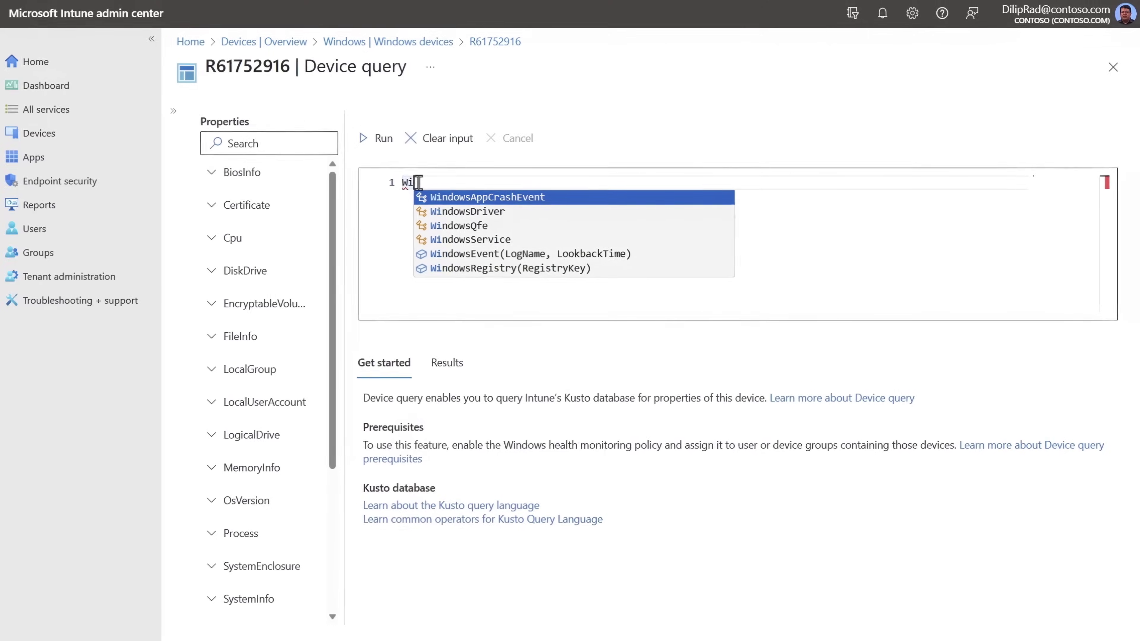
text(ndowsDriver)
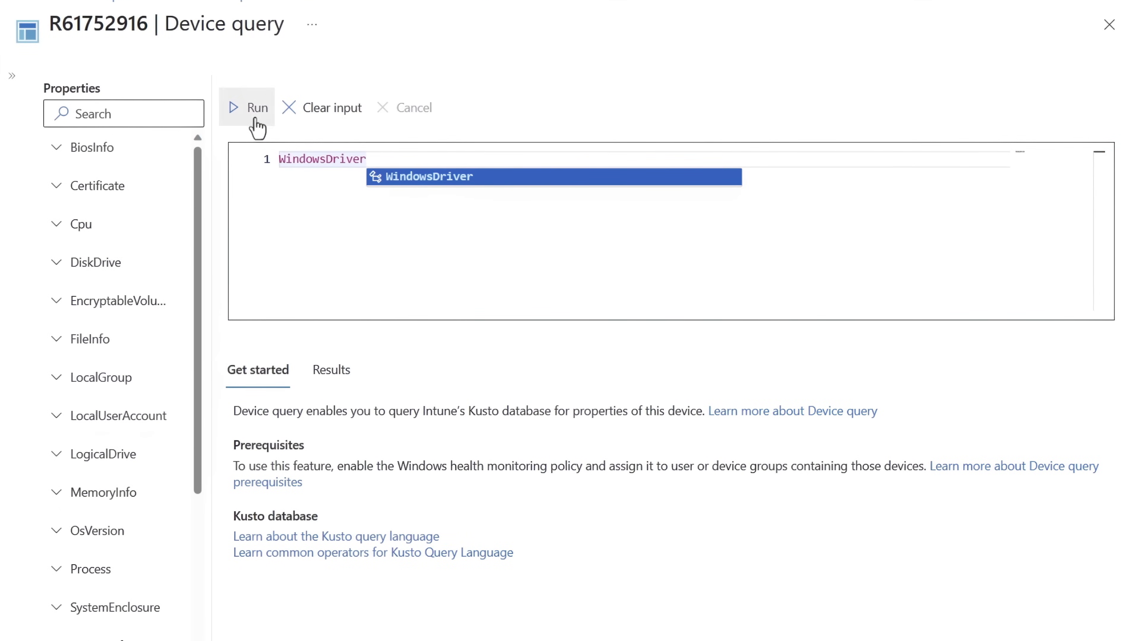
click(255, 119)
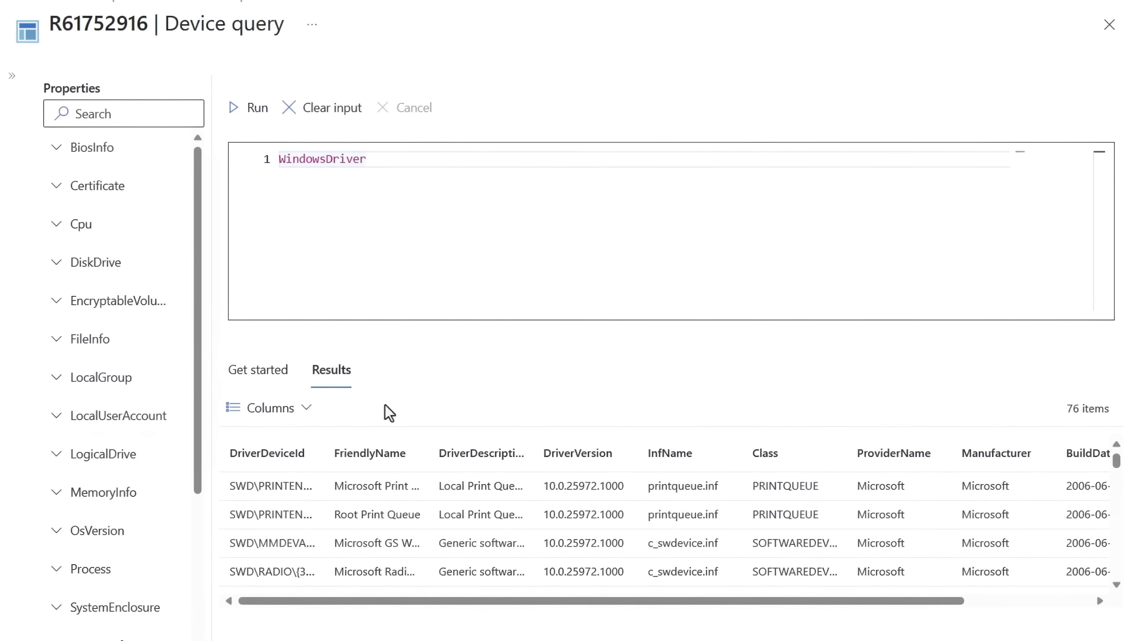
scroll(758, 513, down, 5)
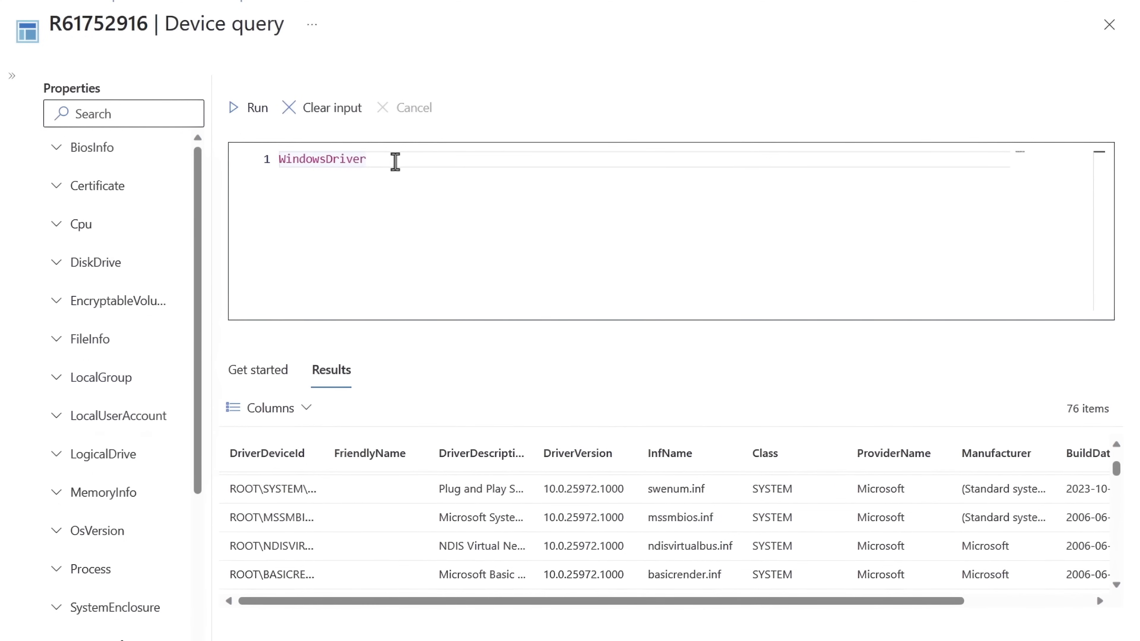
Replace it with Process ordered by TotalSizeBytes, take 10, and run it.
drag(393, 166, 209, 158)
key(BackSpace)
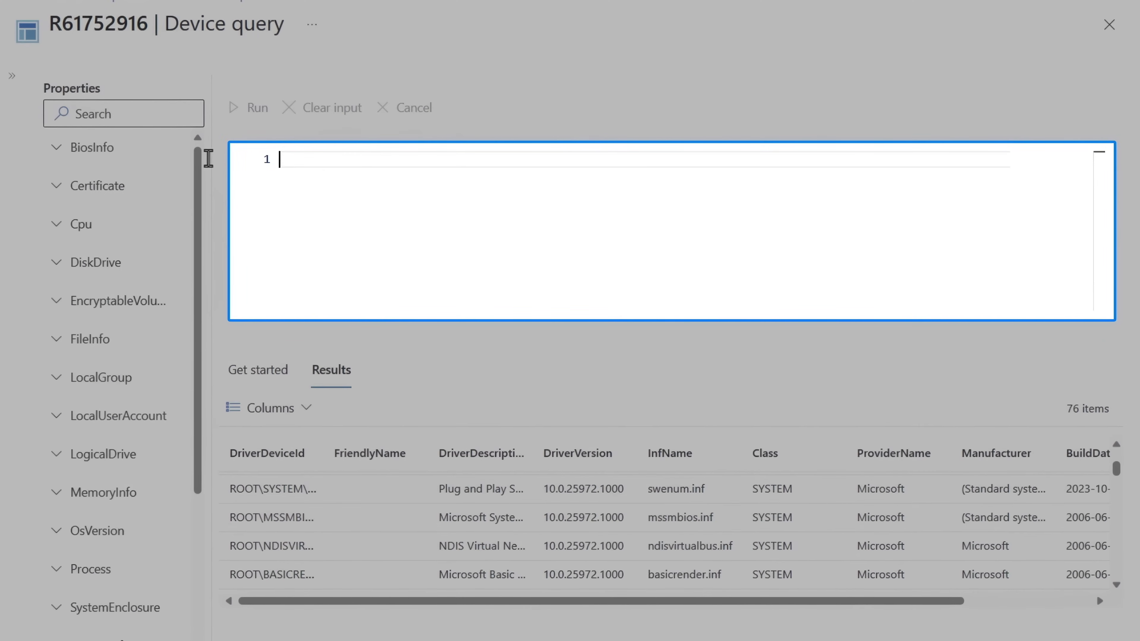
text(Pro)
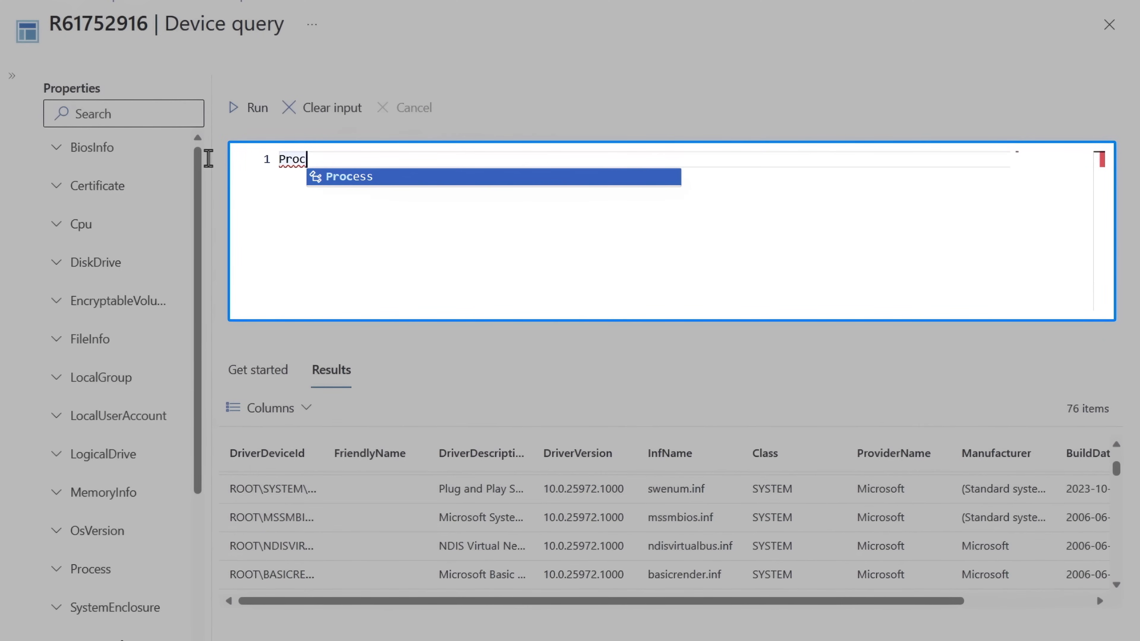
text(c)
click(358, 184)
key(Return)
text(| ord)
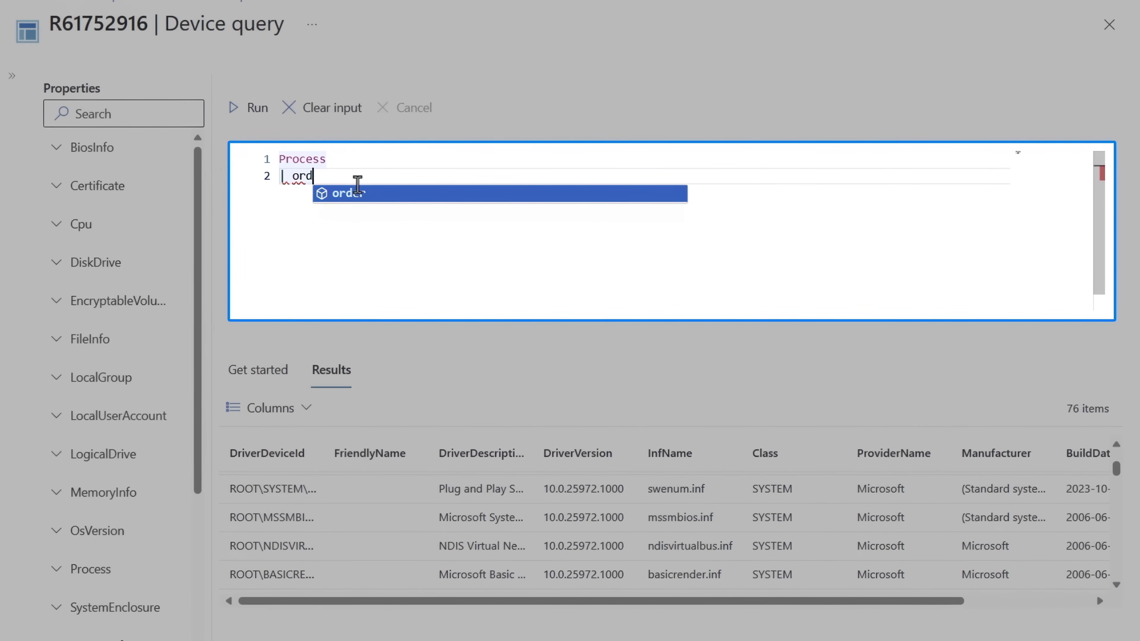
text(er b)
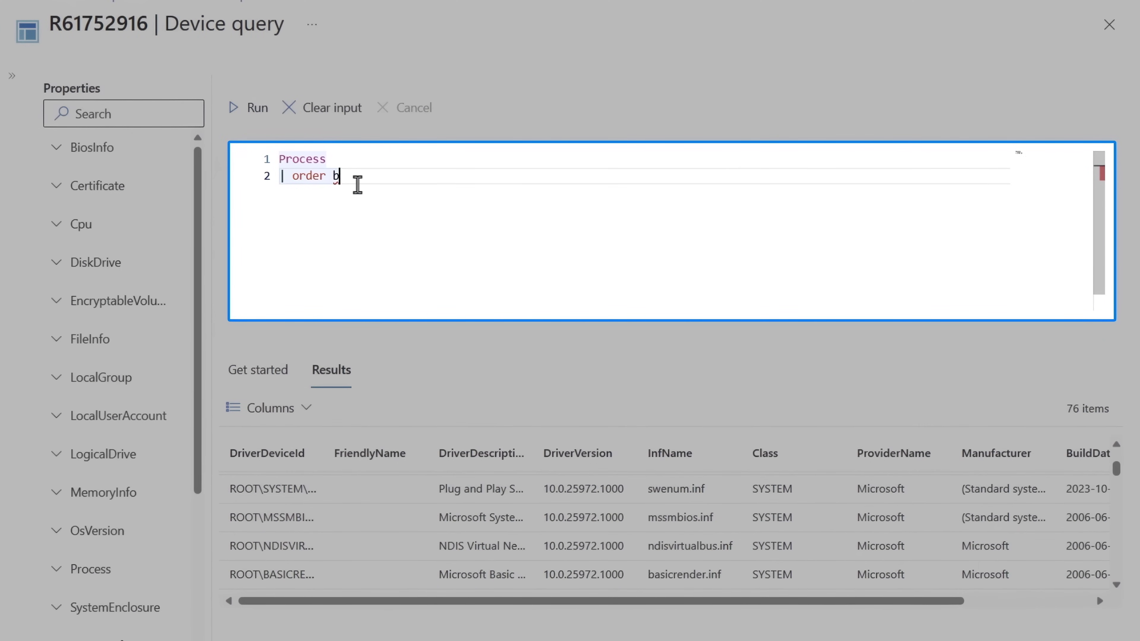
text(y tot)
click(407, 192)
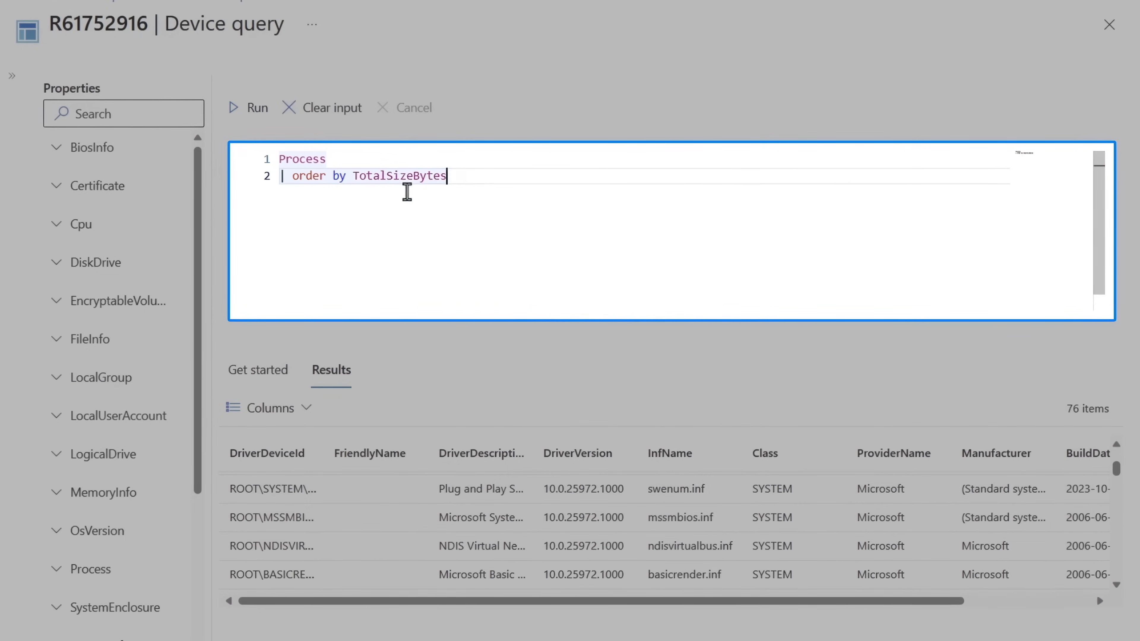
text(| take 10)
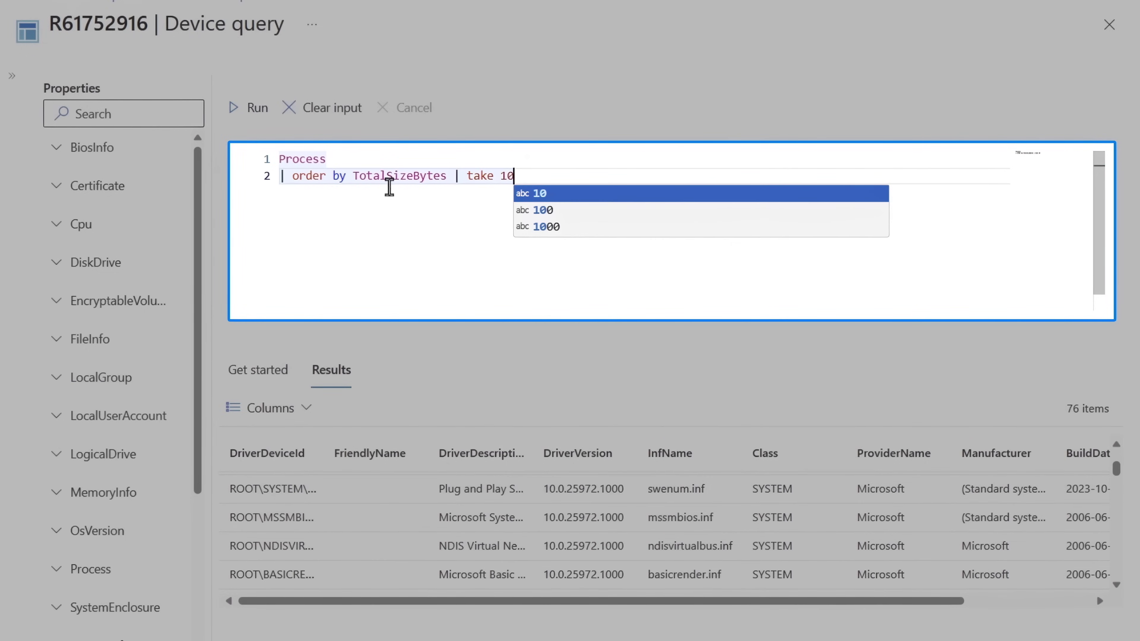
click(244, 116)
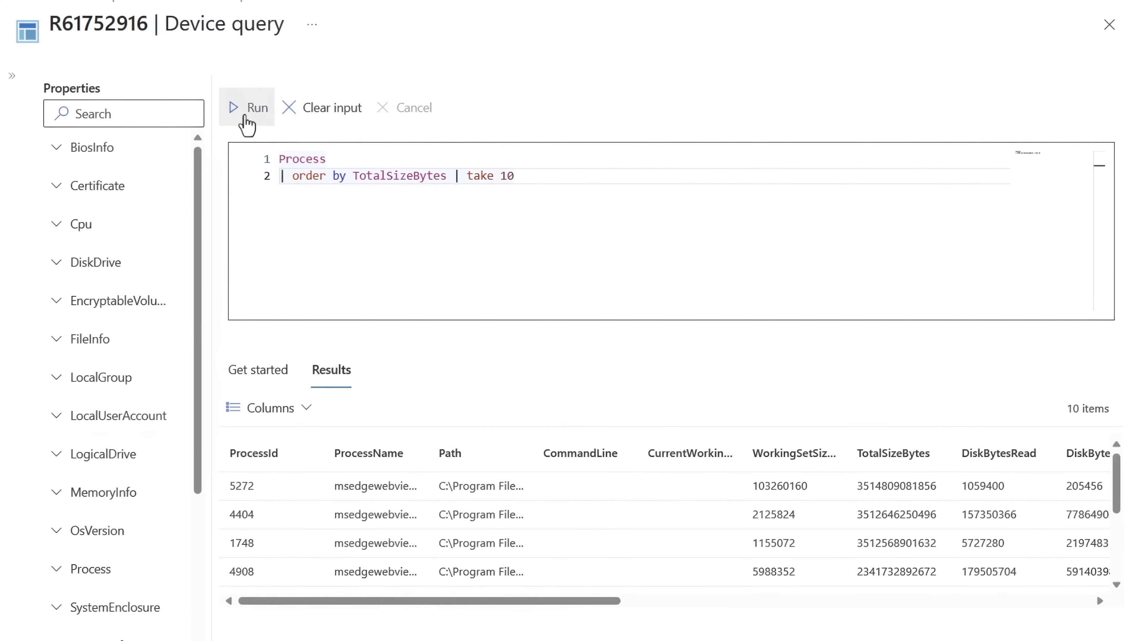
scroll(671, 532, down, 1)
Run WindowsService where State == 'Running' projecting DisplayName to list running services.
click(323, 108)
text(WindowsService)
key(Return)
text(| )
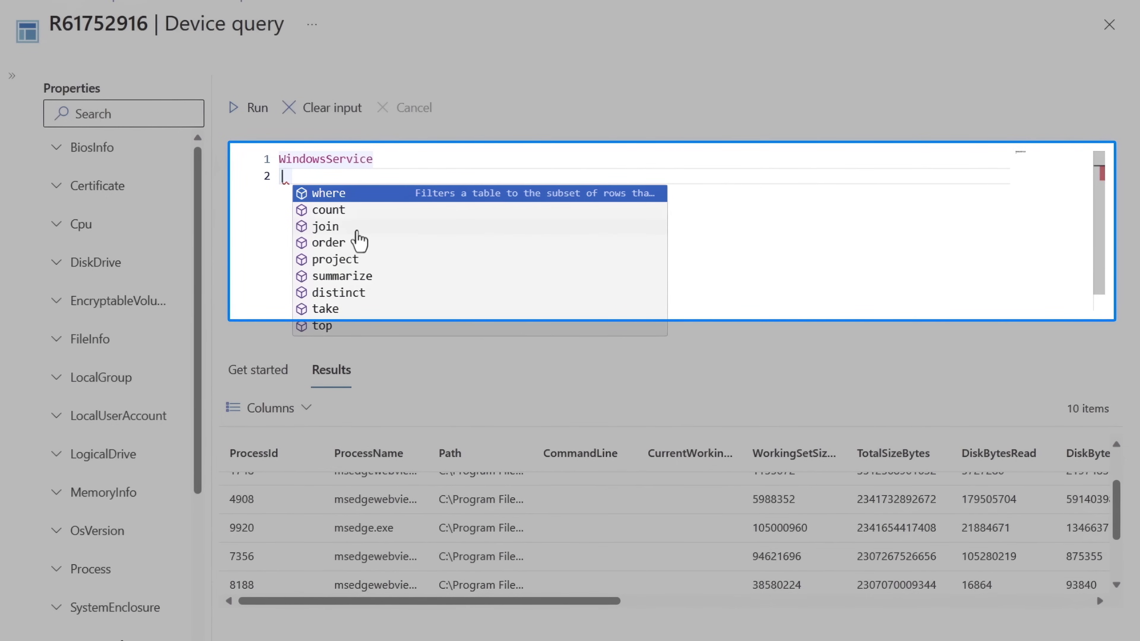
text(where State == 'Running')
key(Return)
text(| project DisplayName)
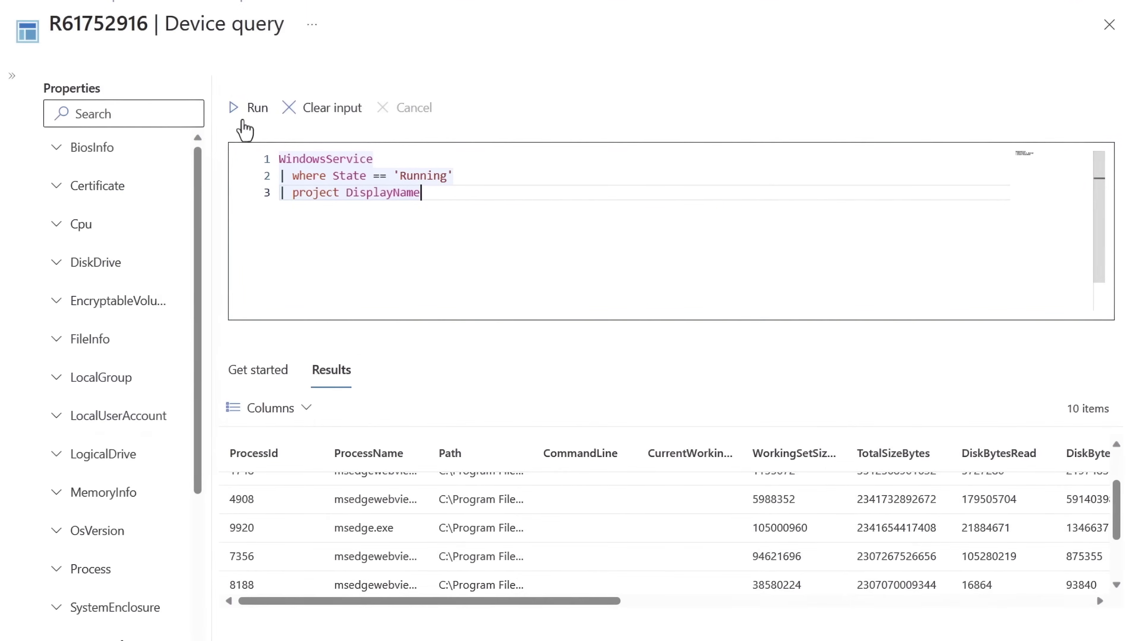
click(243, 122)
scroll(829, 511, down, 5)
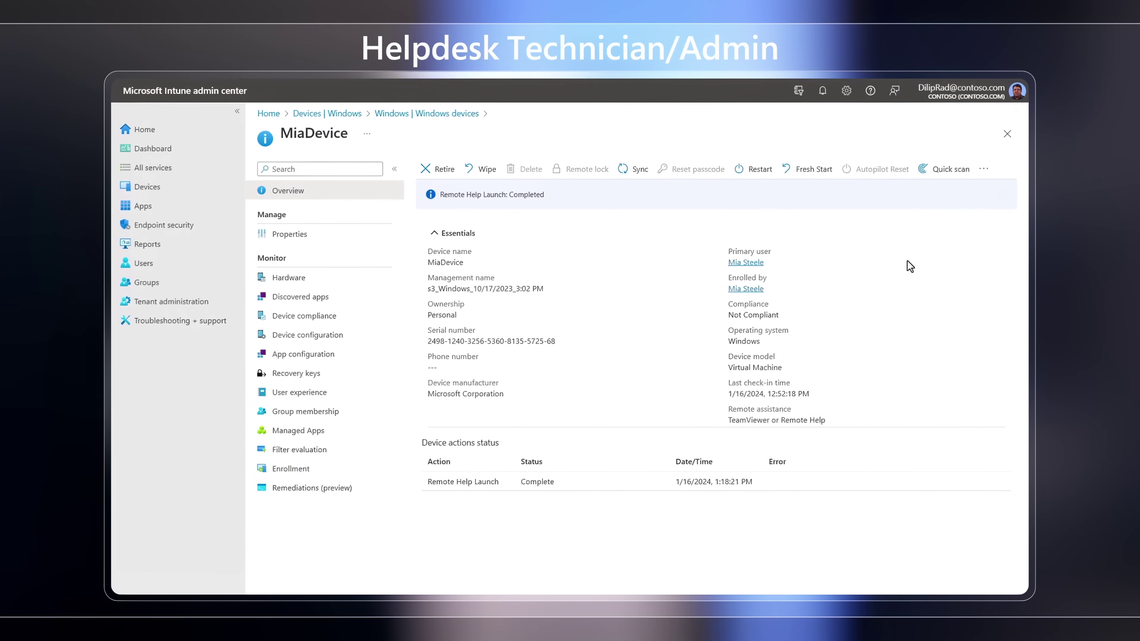
Start a new remote assistance session for MiaDevice from the device's extra actions menu.
click(982, 170)
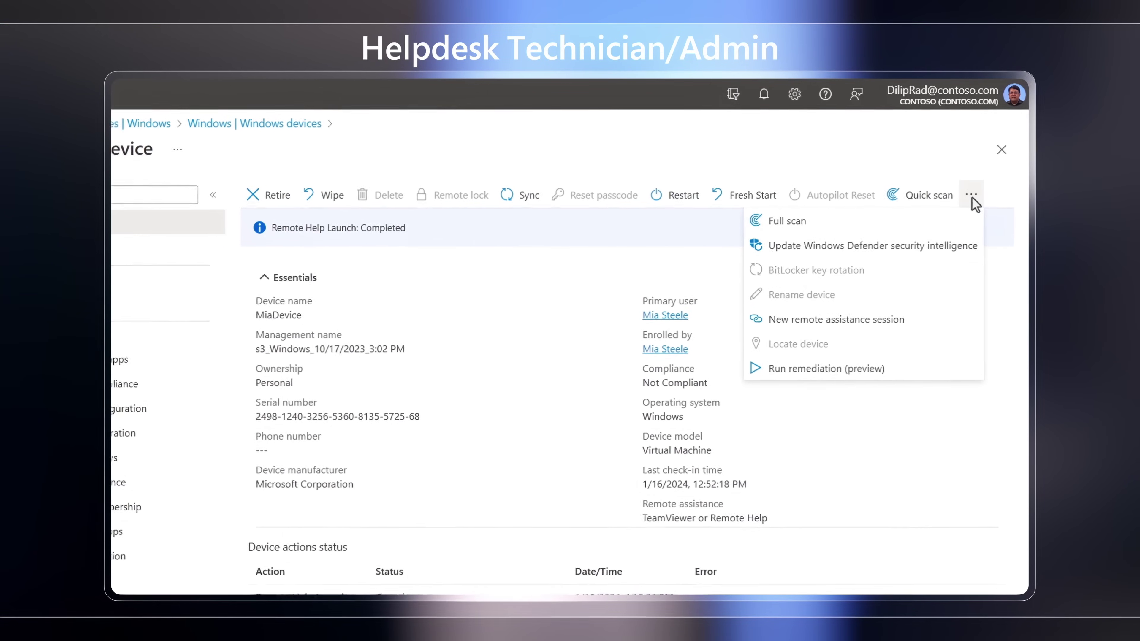
click(920, 324)
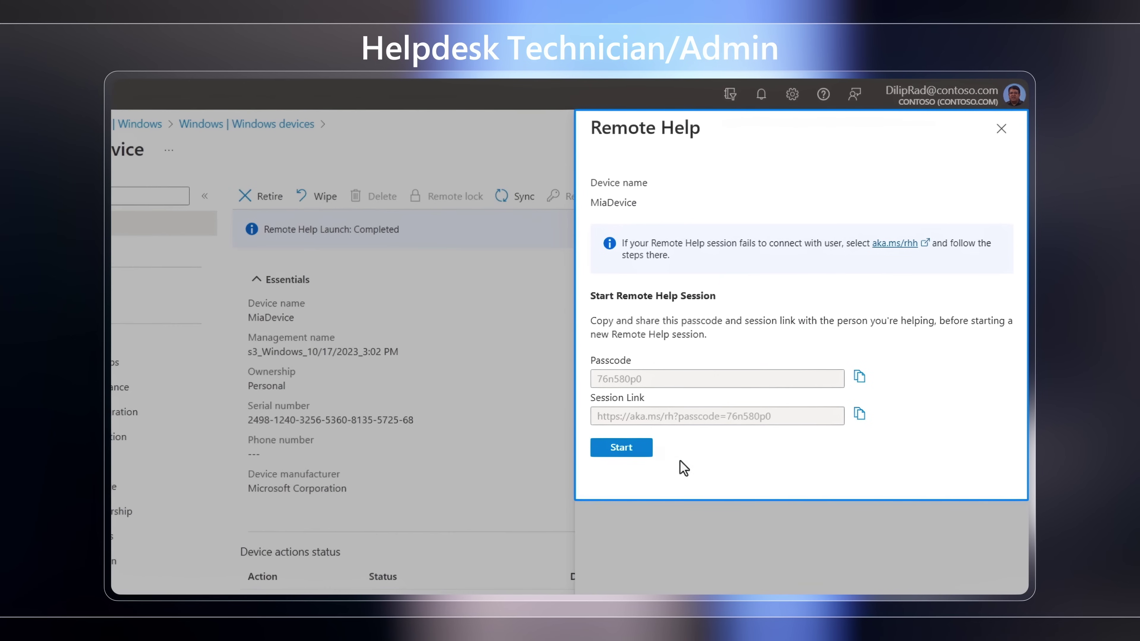
click(622, 448)
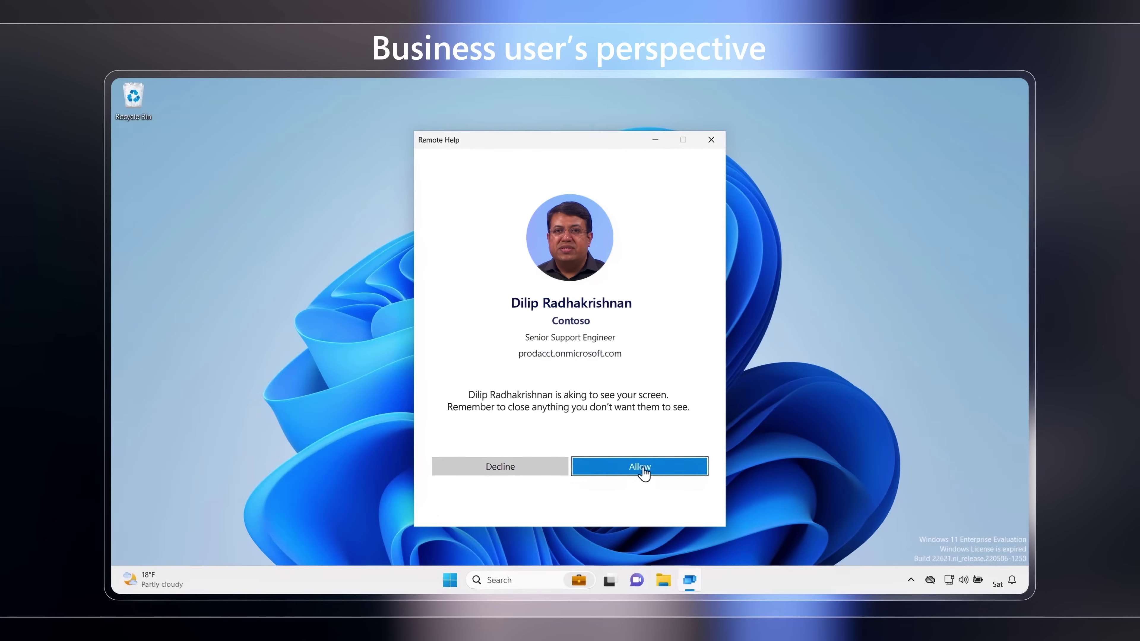
Allow the technician to view the screen and turn on the laser pointer.
click(645, 470)
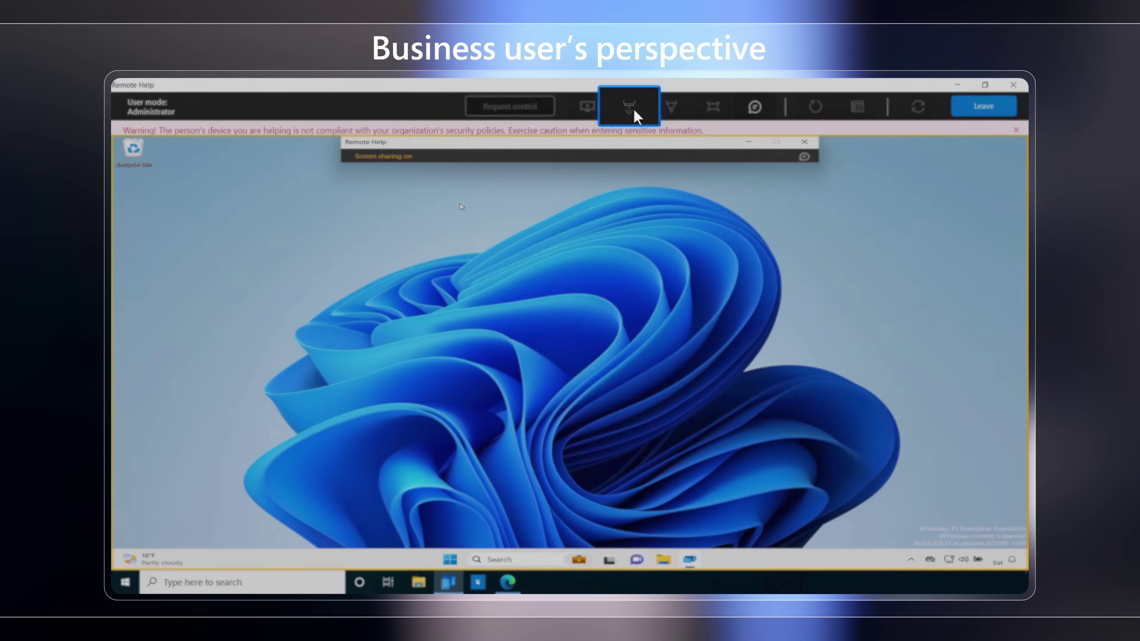
click(633, 111)
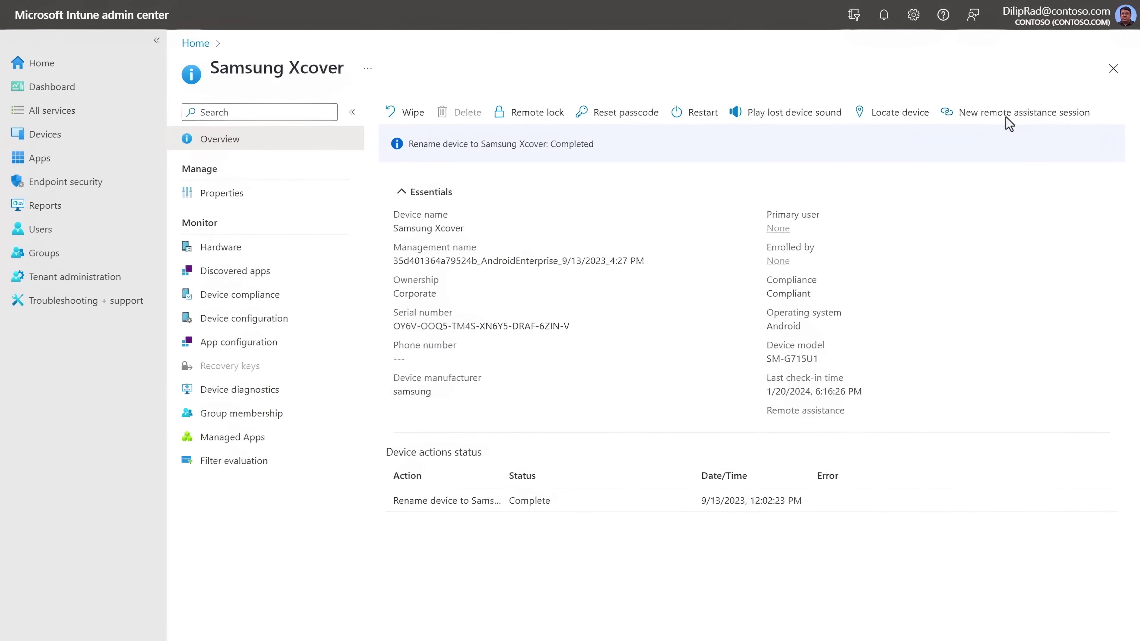
Begin a new remote assistance session for the Samsung Xcover.
click(1006, 119)
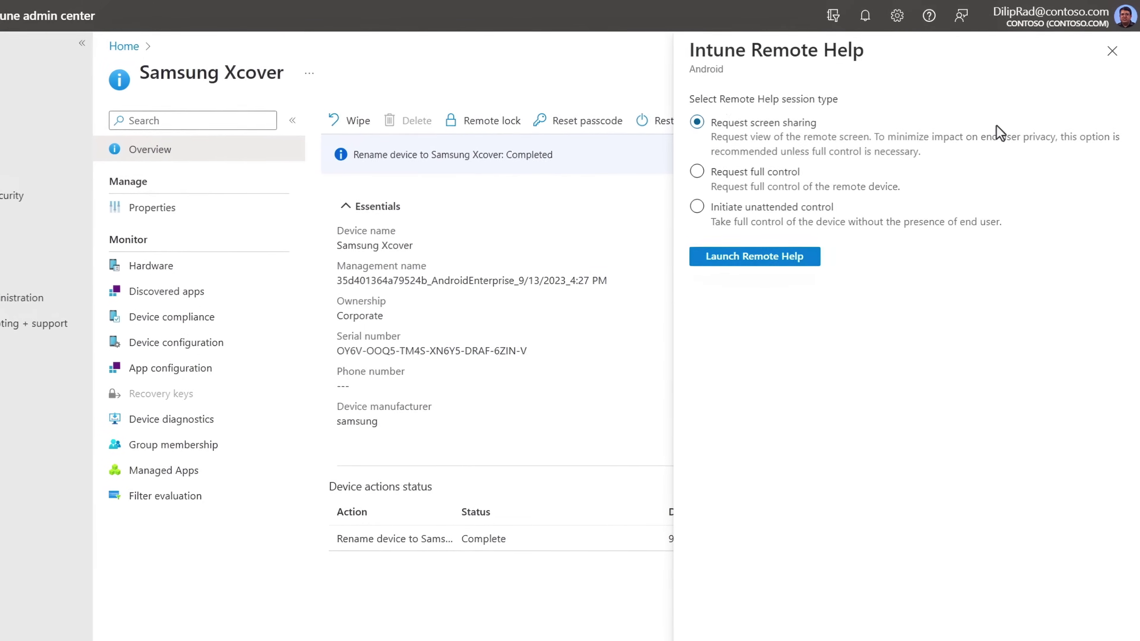